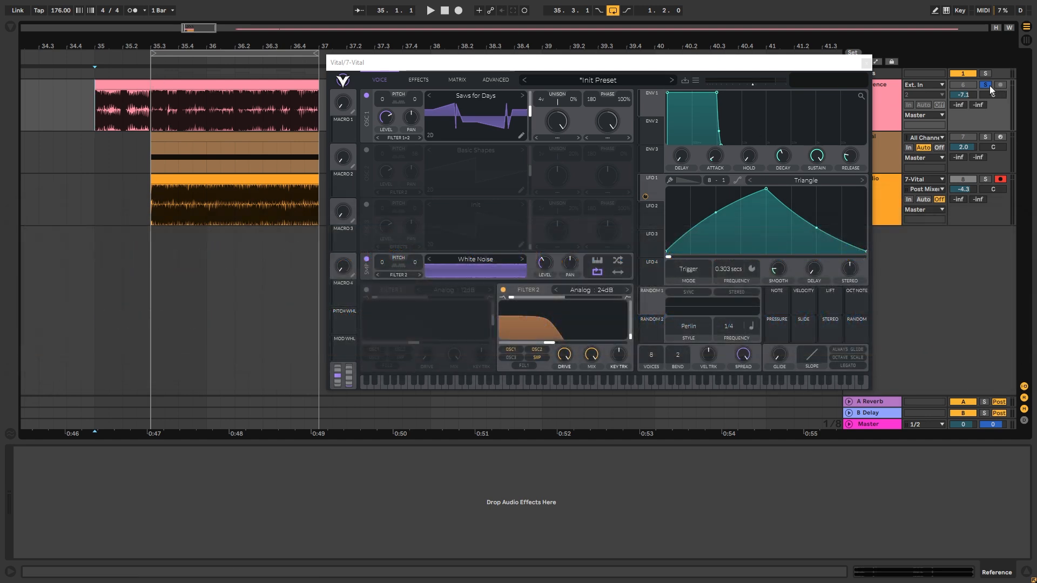
Step: Play the soloed Reference track, unsolo it, and play the recreated version from 35.3.1 to compare the two
key("space")
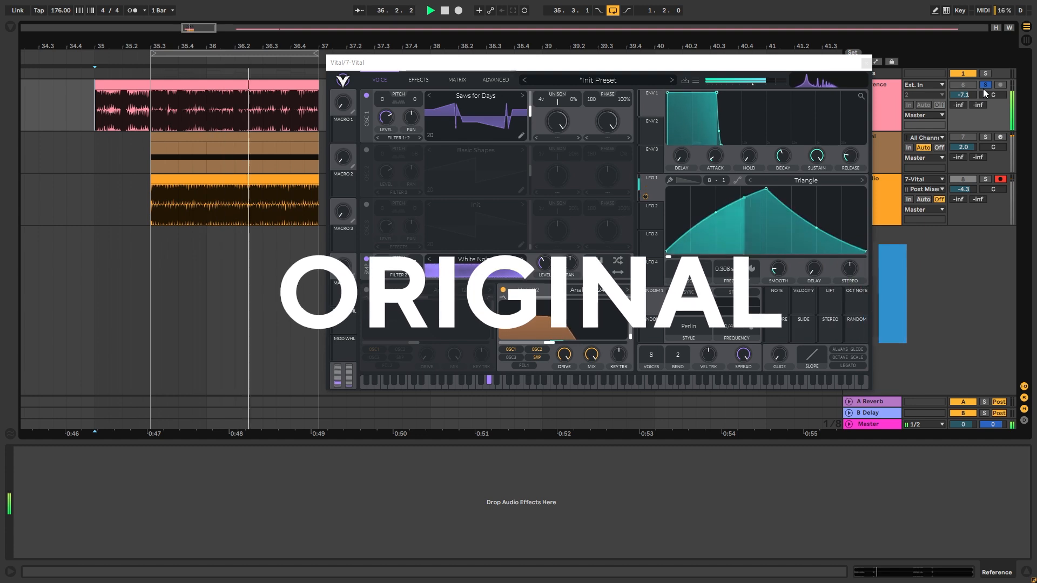
key("space")
left_click(985, 85)
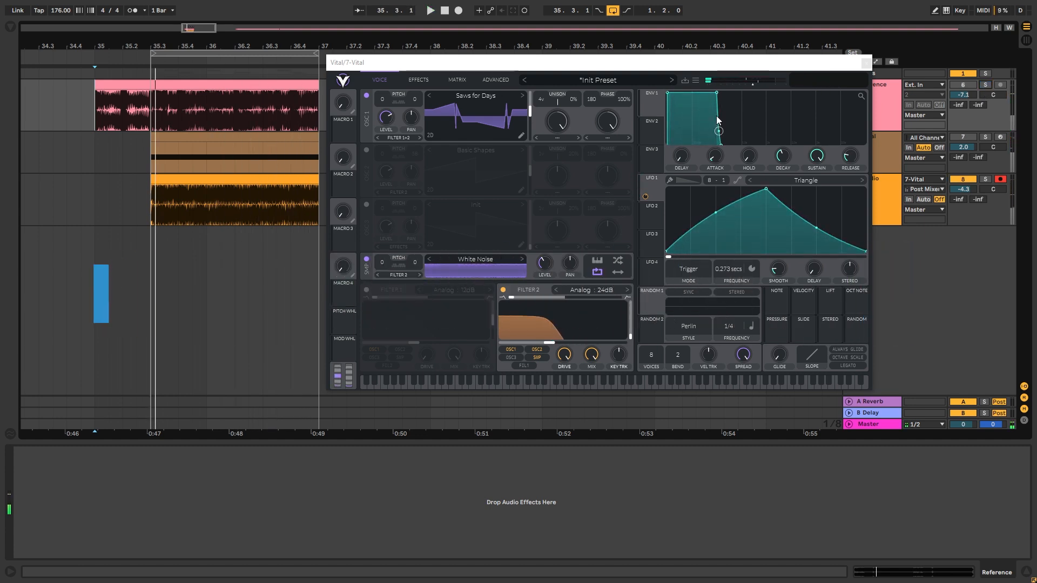
left_click(150, 121)
key("space")
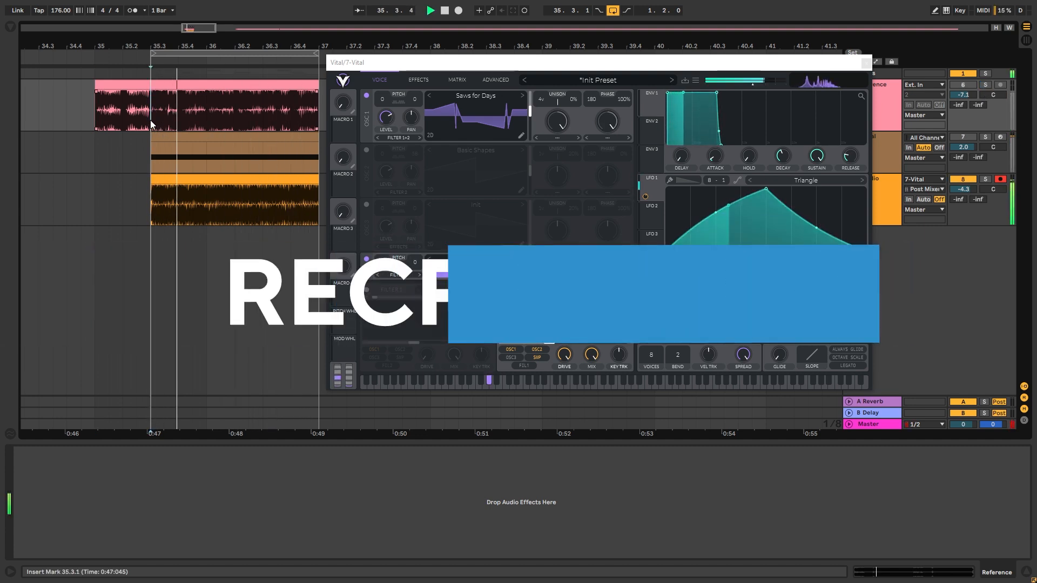
key("space")
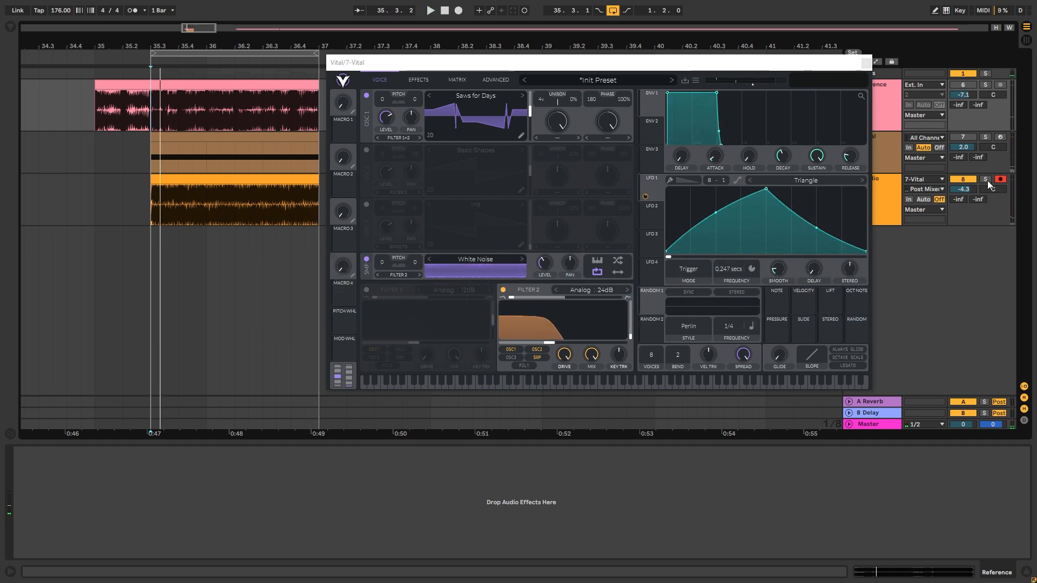
Step: Close the Vital window and audition the 8 Audio track soloed
left_click(864, 64)
left_click(287, 197)
key("space")
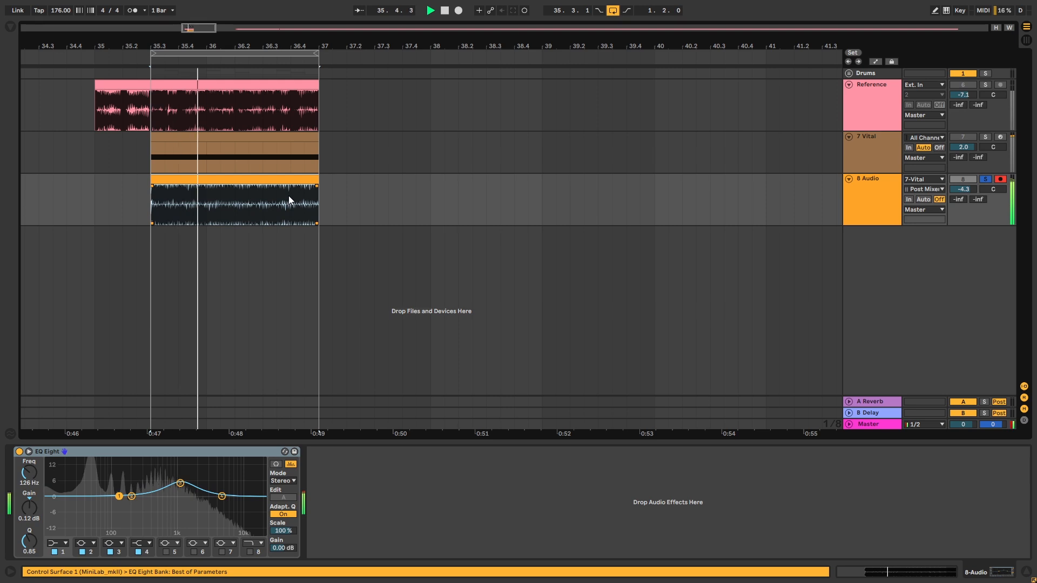
key("space")
left_click(985, 138)
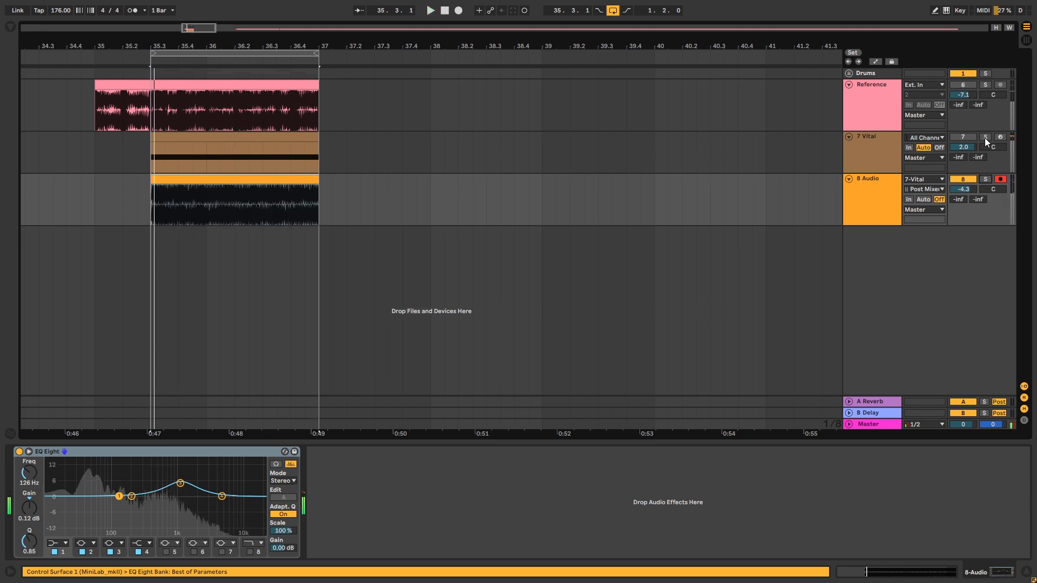
Step: Play the 7 Vital track soloed with its Vital window open over the arrangement
left_click(881, 144)
key("space")
key("ctrl+alt+p")
left_click_drag(384, 65, 266, 62)
key("space")
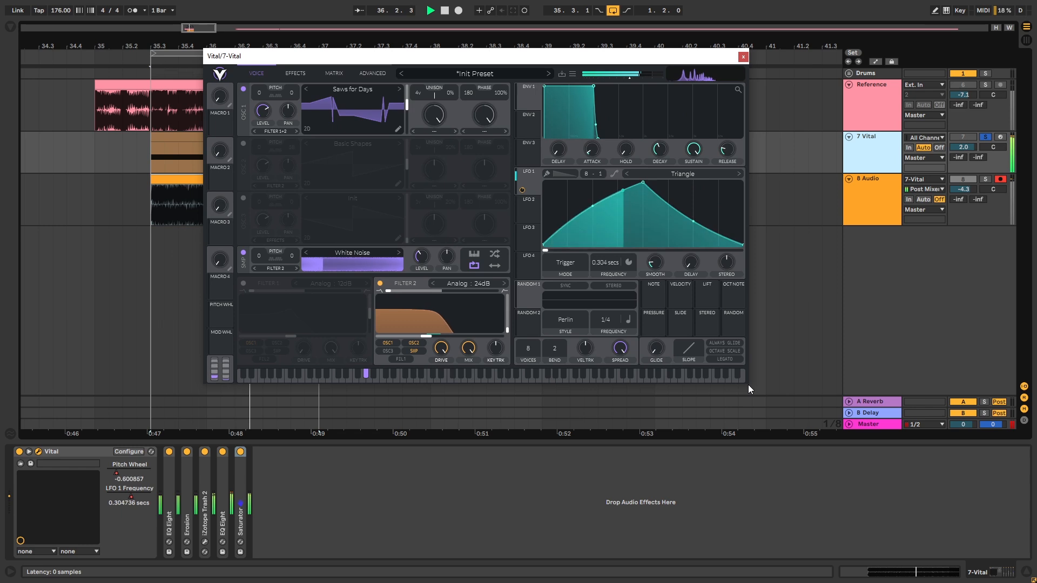
left_click_drag(368, 111, 369, 147)
Step: Audition the downward pitch wheel bend in Vital and enlarge the 8 Vital track's Pitch Wheel automation lane for playback
key("space")
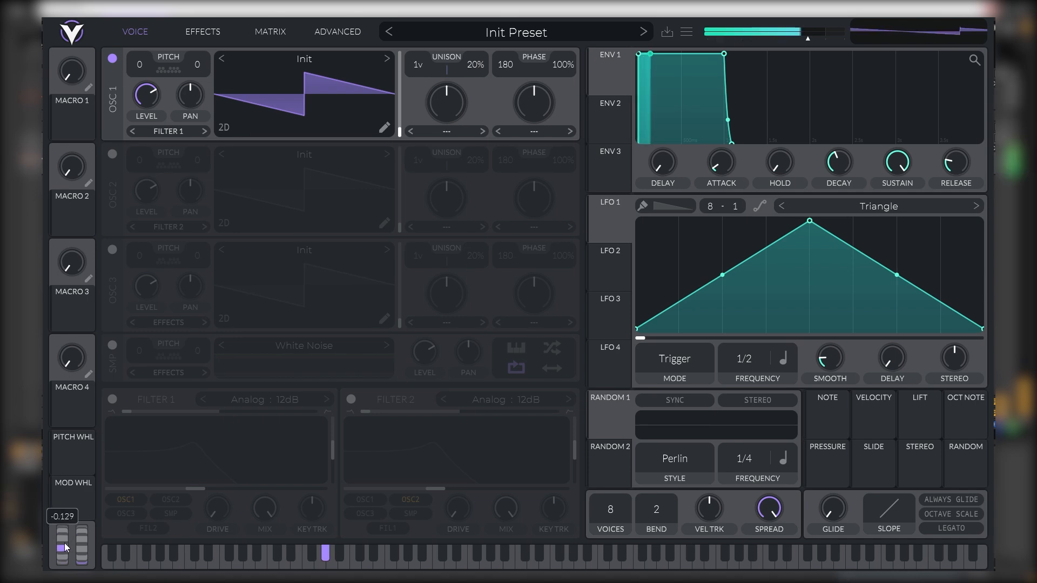
left_click_drag(65, 540, 62, 573)
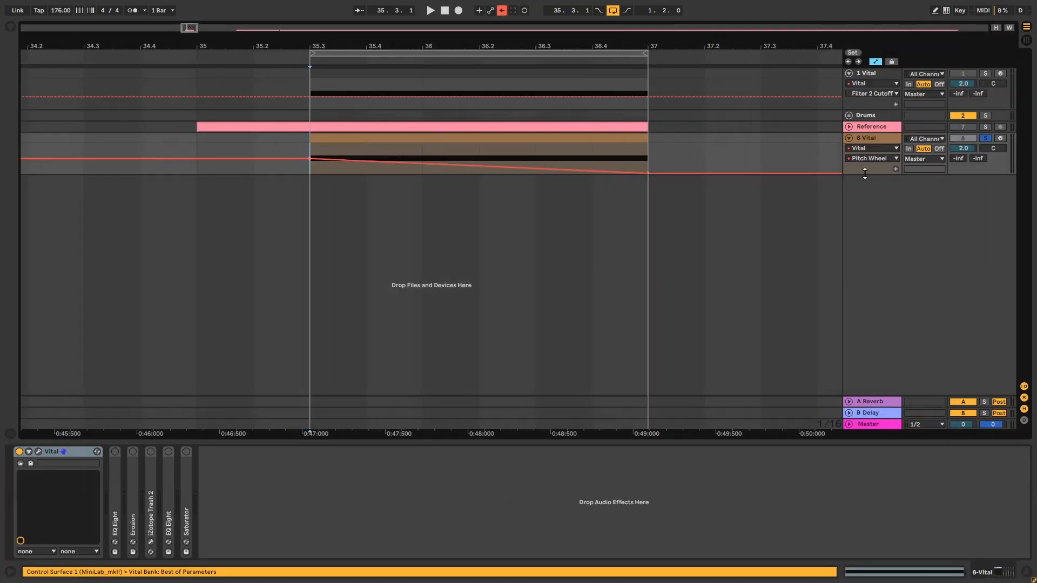
left_click_drag(864, 173, 864, 326)
key("space")
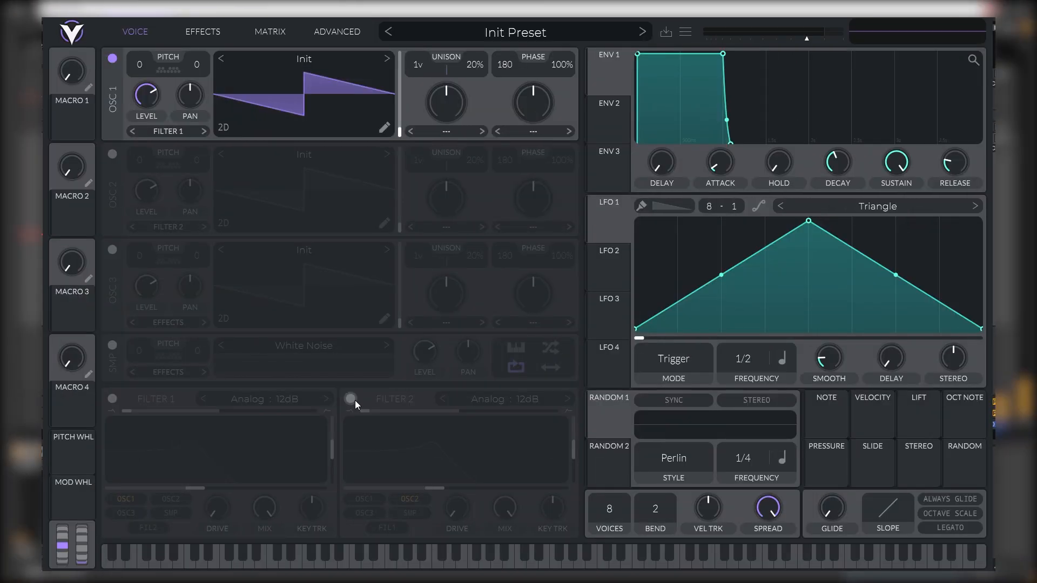
Step: Enable Filter 2 for Osc 1, reduce its resonance to minimum and set its type to Analog 24dB
left_click(353, 399)
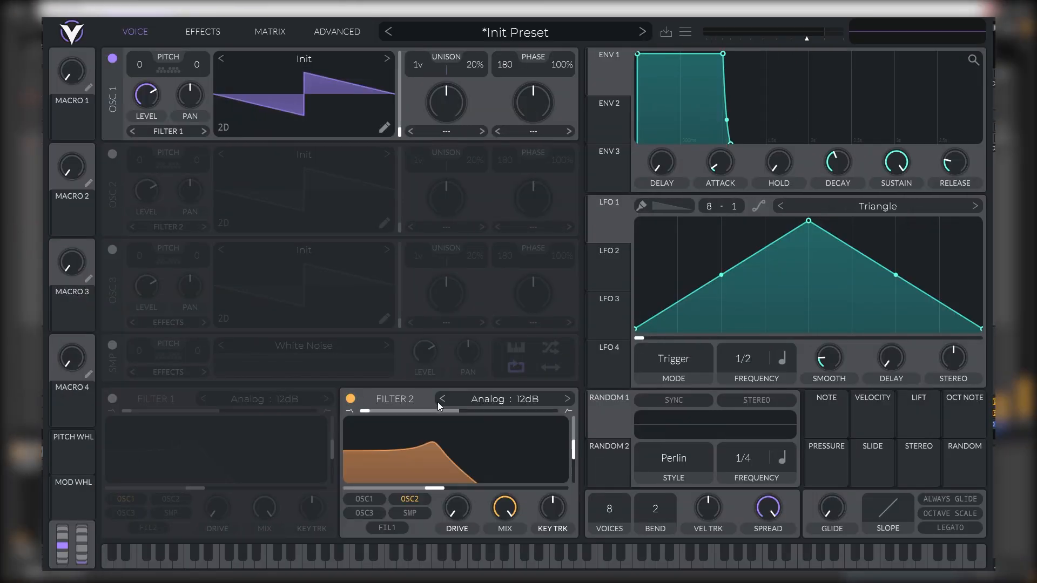
left_click(374, 501)
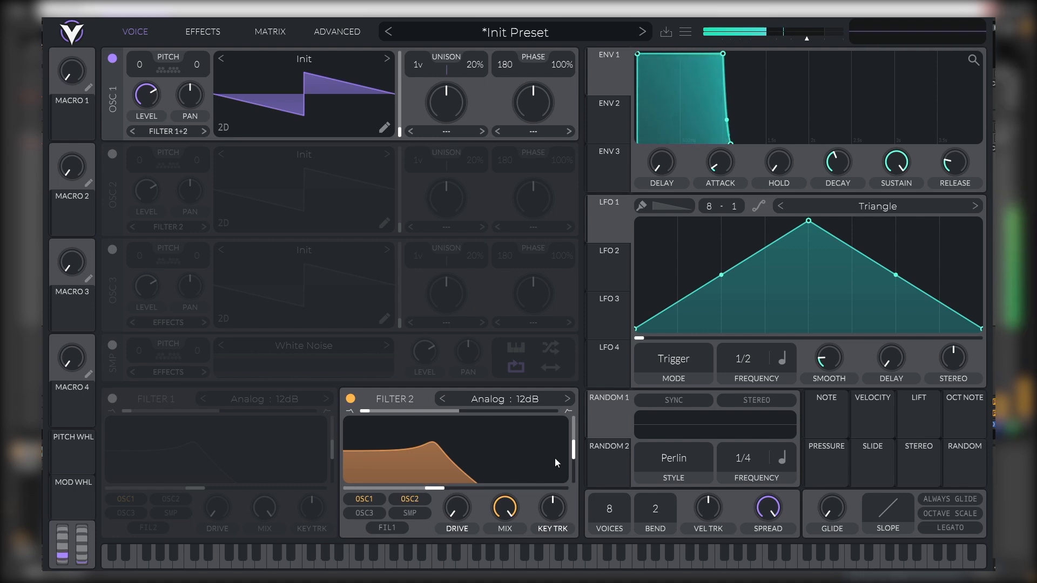
left_click_drag(573, 454, 573, 483)
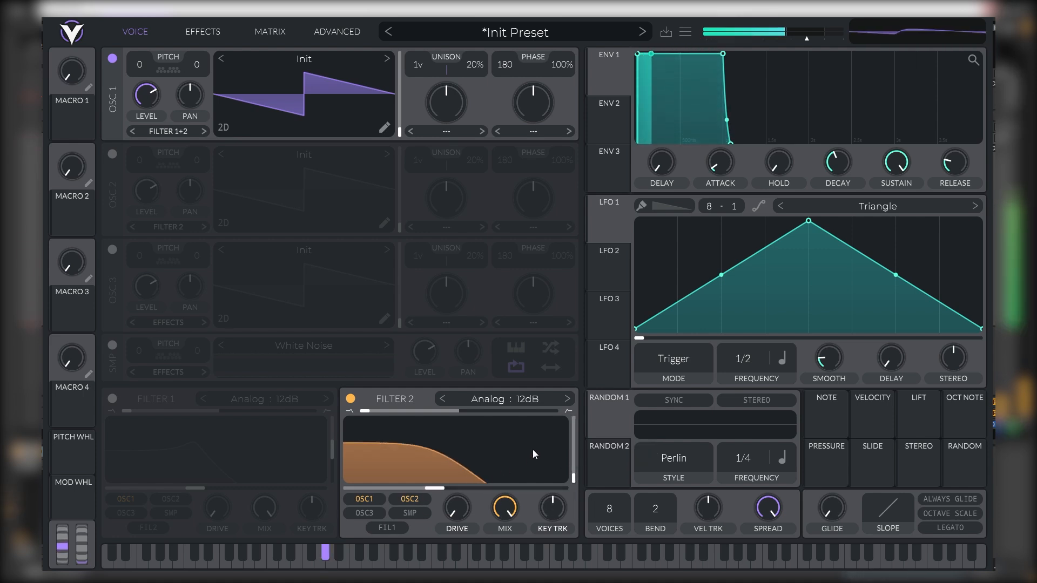
left_click(567, 399)
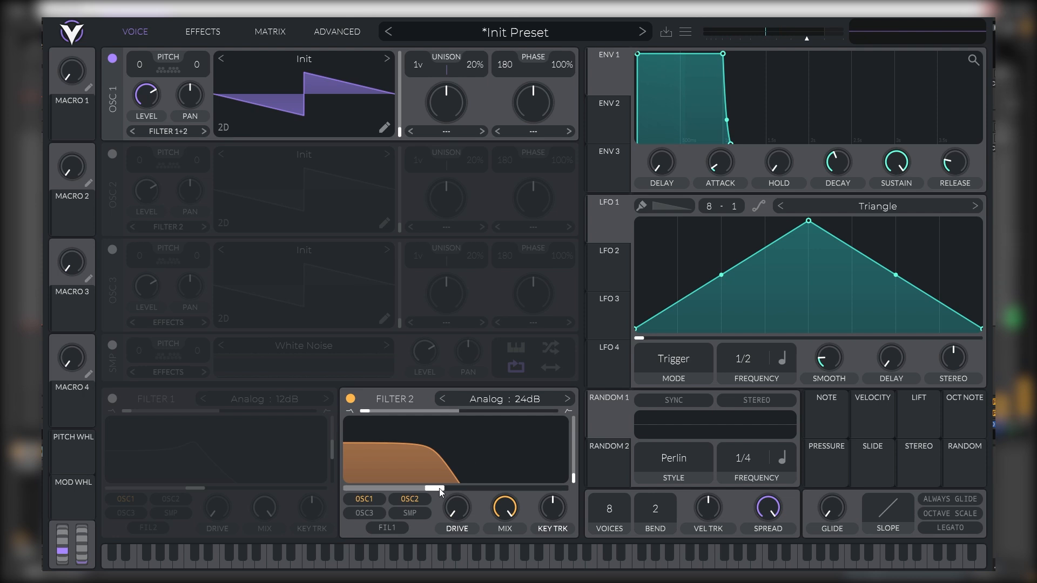
Step: Modulate Filter 2's cutoff with LFO 1, and bow the triangle's rising side upward and its falling side slightly inward
left_click_drag(597, 234, 456, 511)
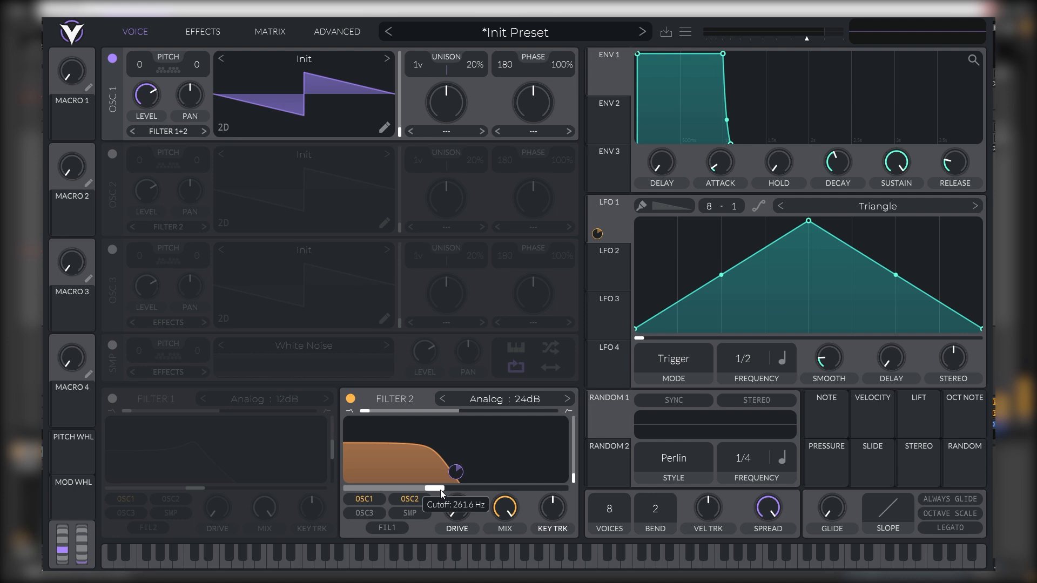
left_click_drag(441, 493, 456, 477)
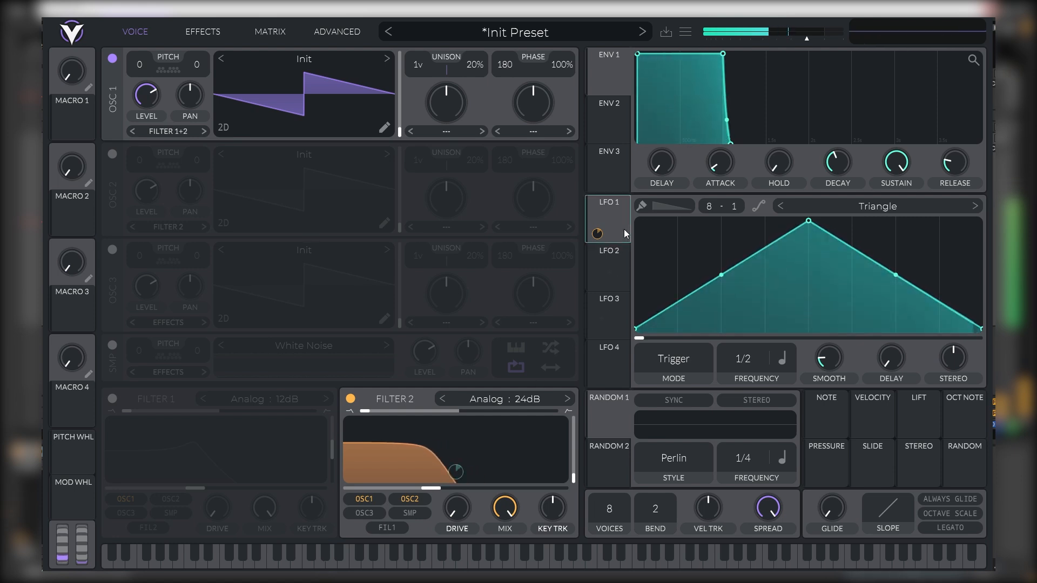
left_click_drag(726, 277, 722, 252)
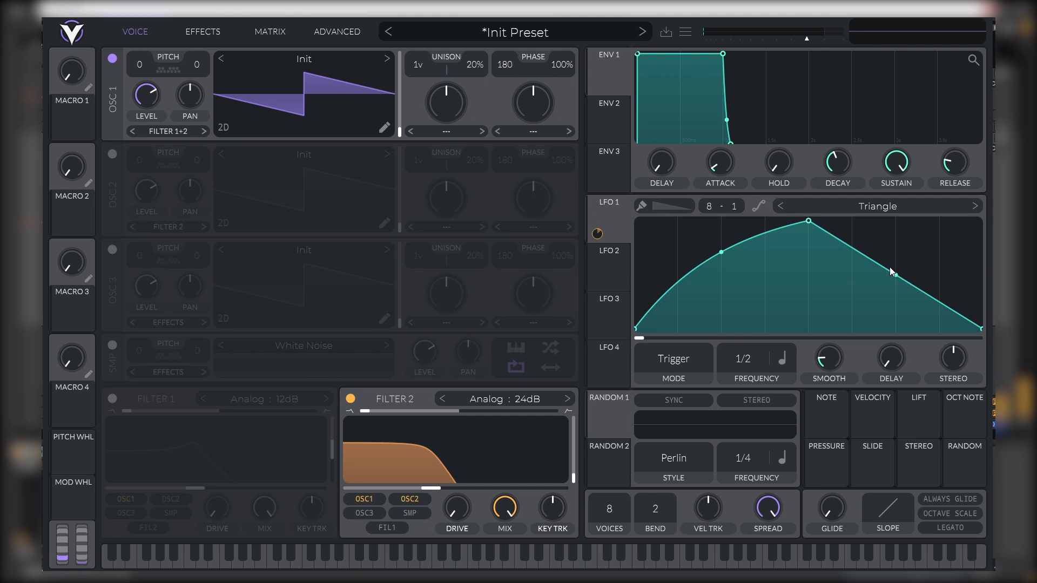
left_click_drag(895, 277, 866, 305)
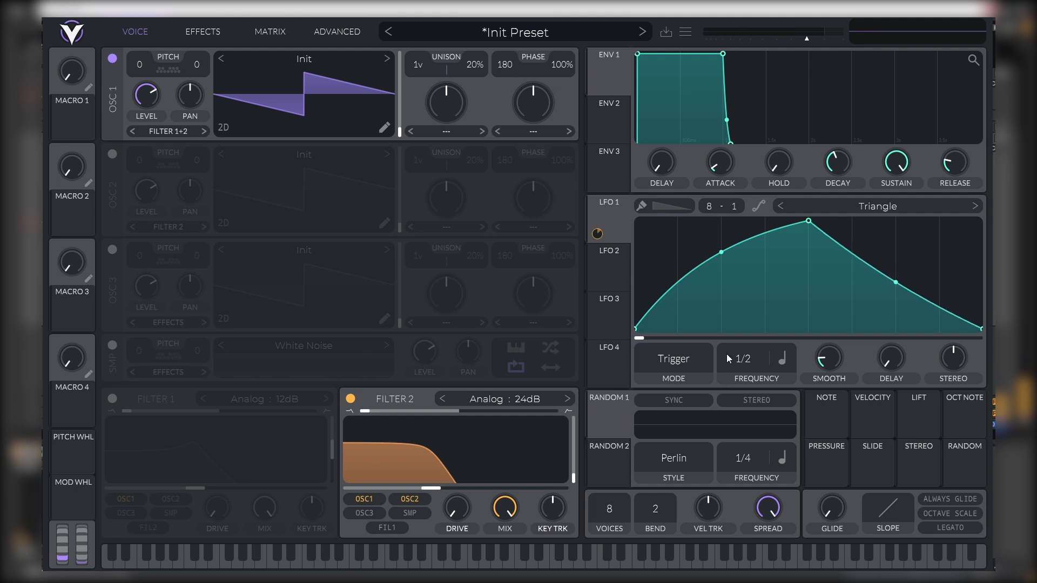
Step: Switch LFO 1's frequency unit to Seconds and lower the rate to about 0.305 secs
left_click(781, 363)
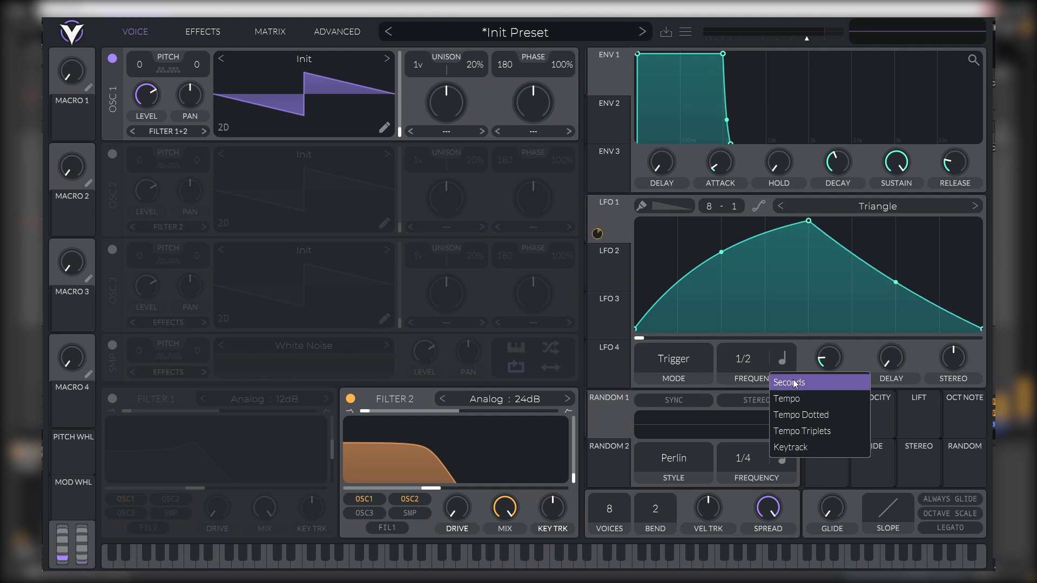
left_click(797, 383)
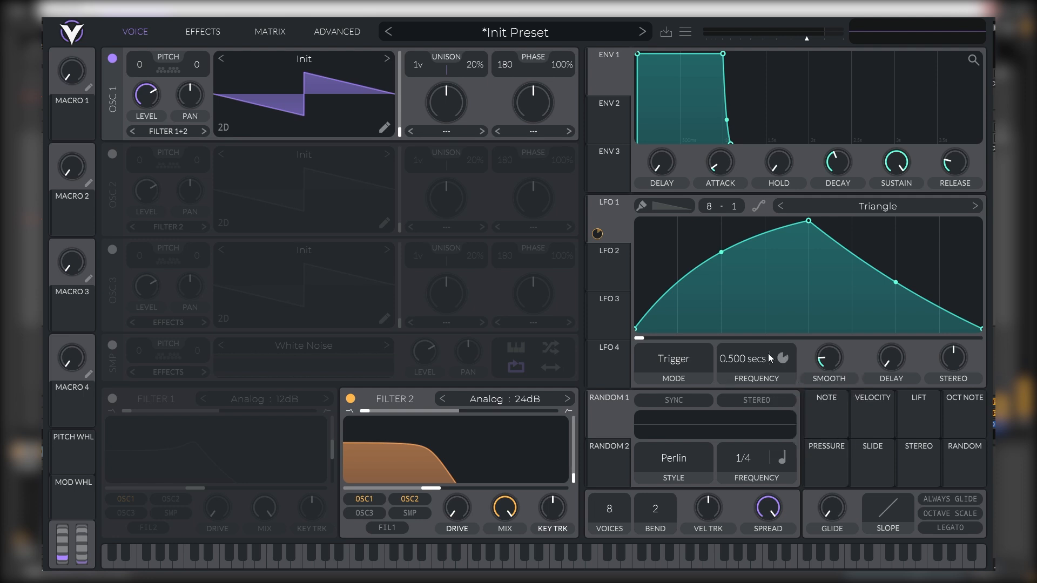
mouse_move(745, 358)
left_mouse_down()
mouse_move(744, 369)
mouse_move(756, 344)
mouse_move(754, 368)
mouse_move(743, 364)
left_mouse_up()
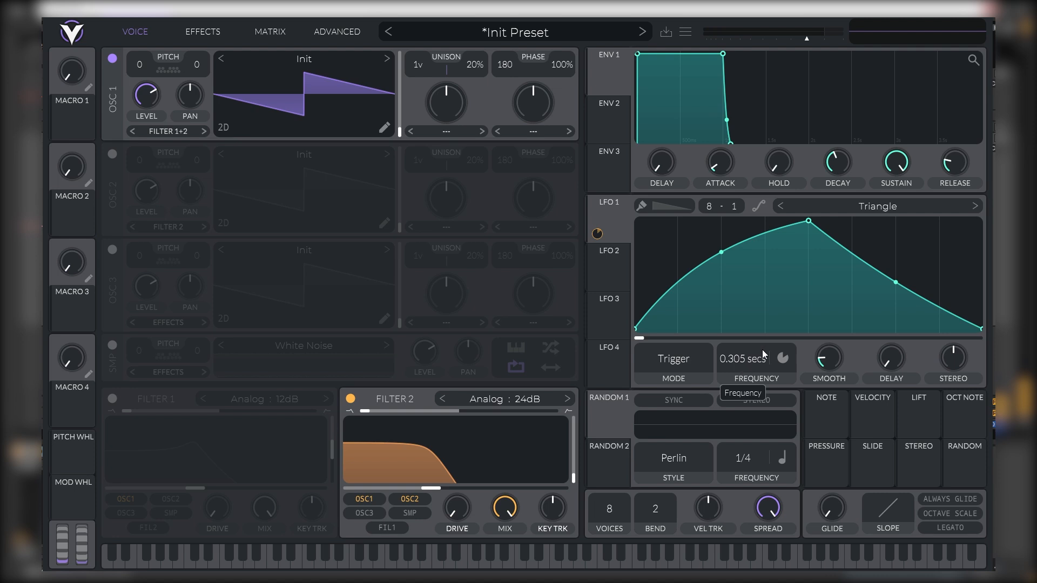
left_click_drag(744, 355, 748, 362)
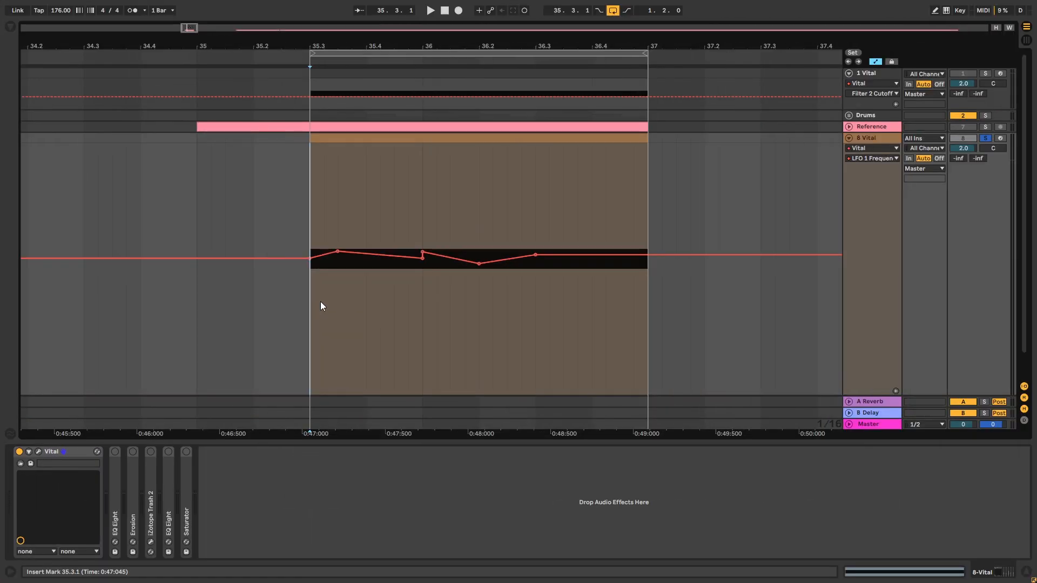
Step: Listen to the loop while following the LFO 1 Frequency automation on the 8 Vital track
key("space")
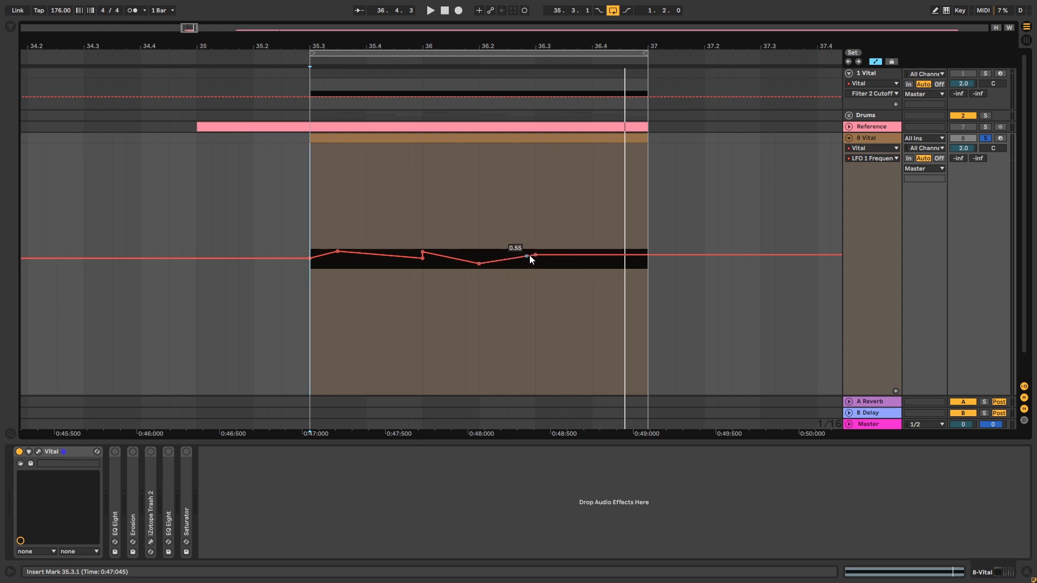
key("space")
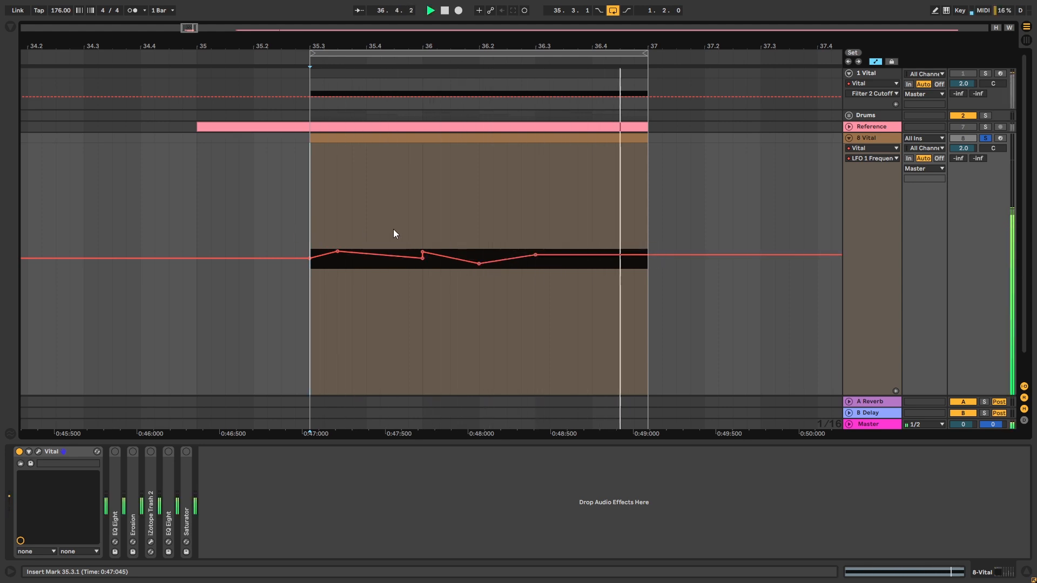
key("space")
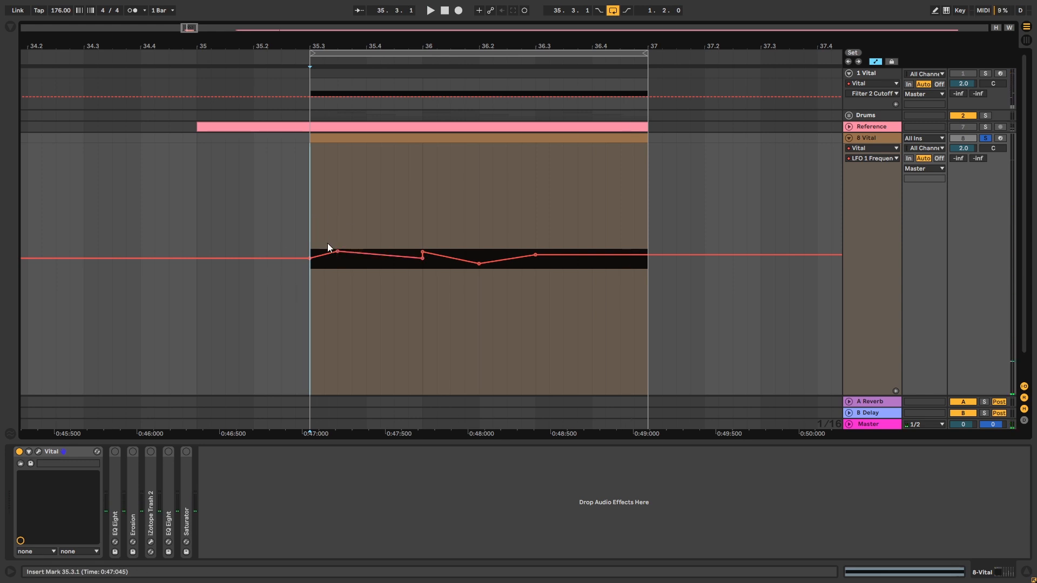
Step: Reshape the LFO 1 Frequency automation by moving the first peak earlier and higher and removing the lower point at bar 36
mouse_move(337, 251)
left_mouse_down()
mouse_move(324, 230)
mouse_move(324, 253)
mouse_move(323, 242)
left_mouse_up()
key("space")
left_click(422, 257)
mouse_move(423, 252)
left_mouse_down()
mouse_move(422, 230)
mouse_move(422, 252)
left_mouse_up()
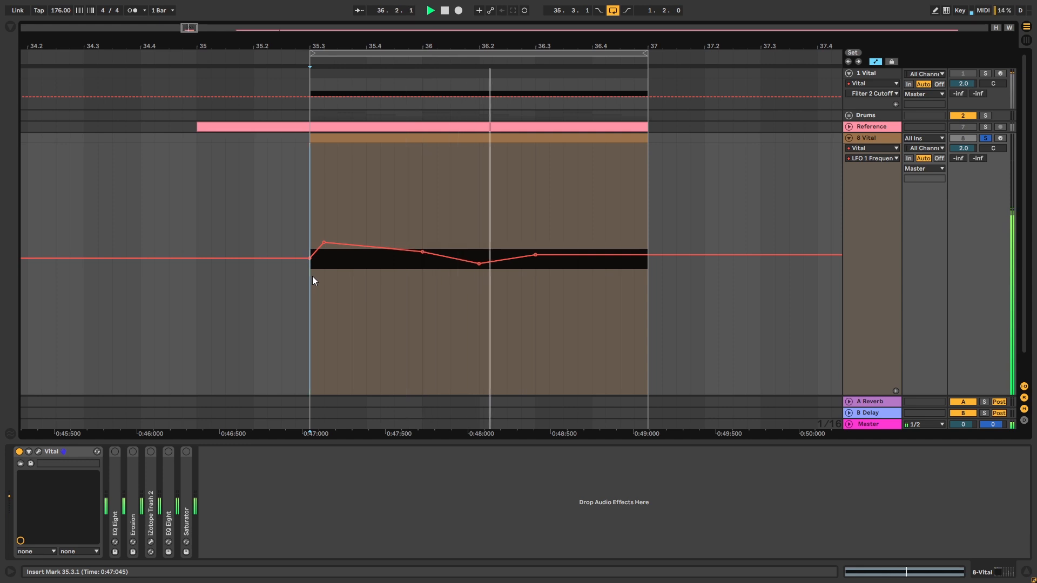
key("space")
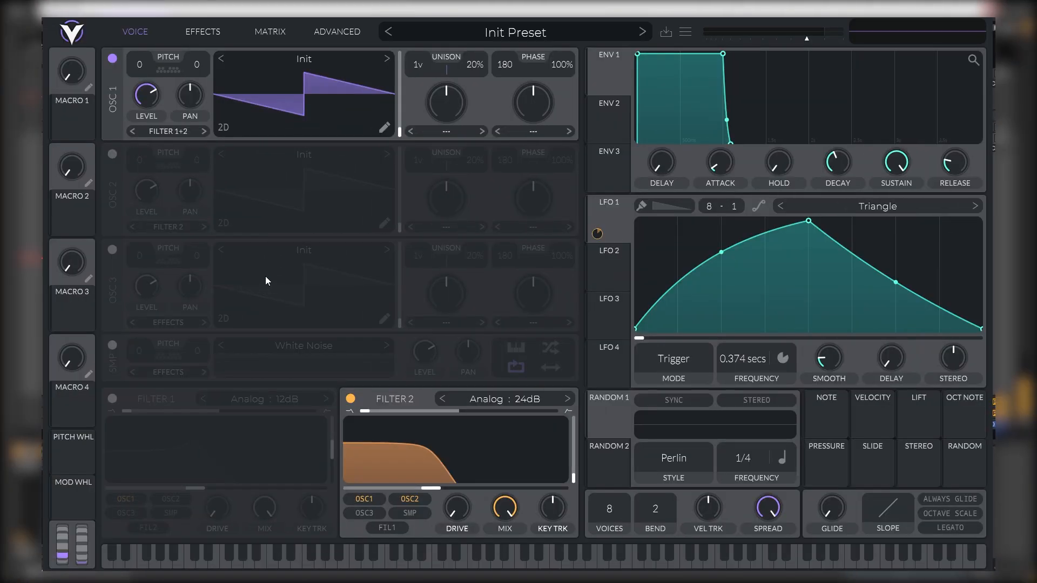
Step: Load the Factory wavetable Saws for Days into Osc 1 and raise its wavetable position slightly
left_click(312, 57)
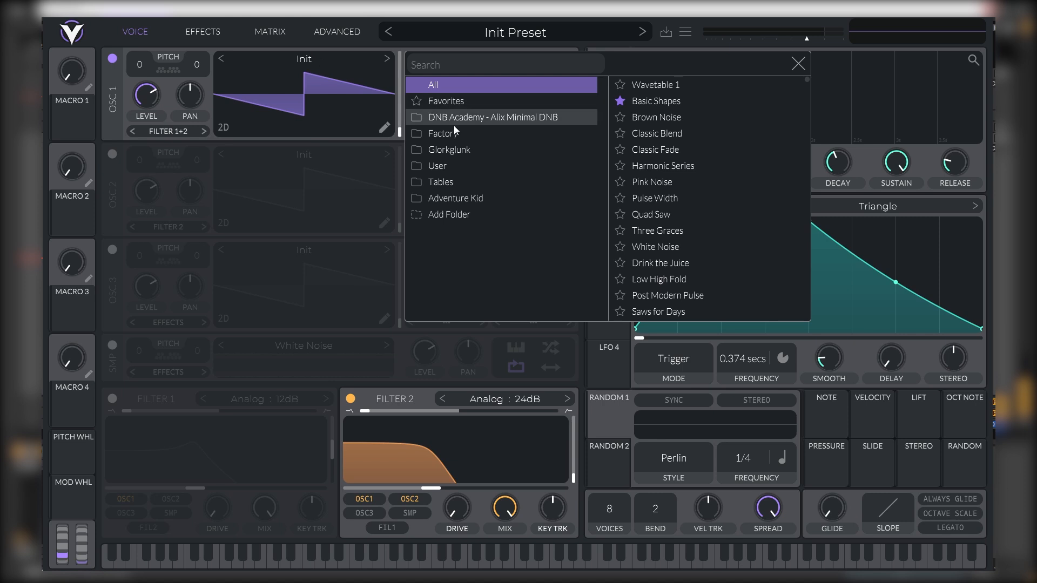
left_click(513, 133)
scroll(683, 224, "down", 1)
left_click(683, 241)
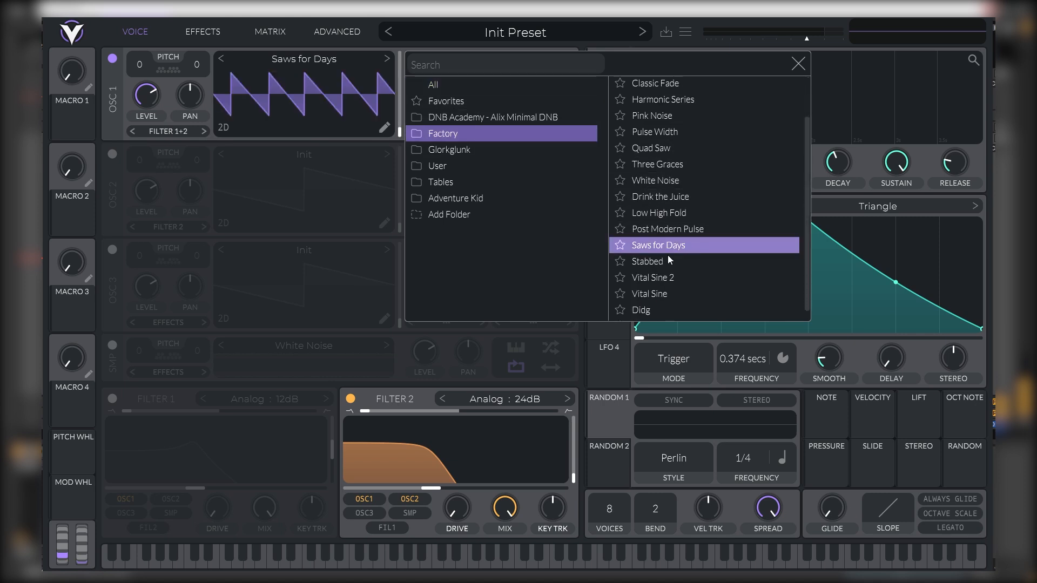
left_click(569, 346)
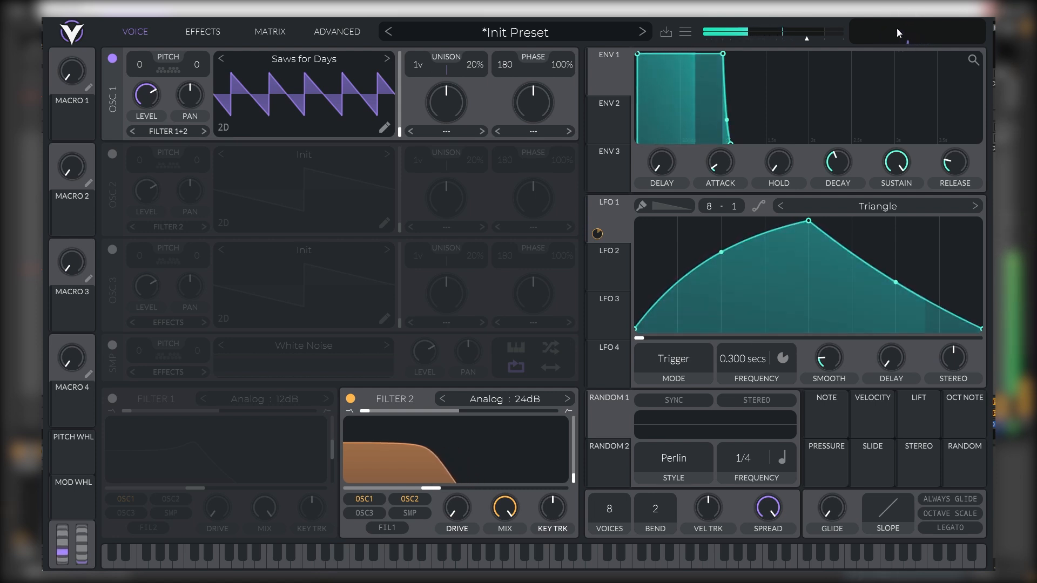
mouse_move(306, 99)
left_mouse_down()
mouse_move(319, 48)
mouse_move(317, 82)
left_mouse_up()
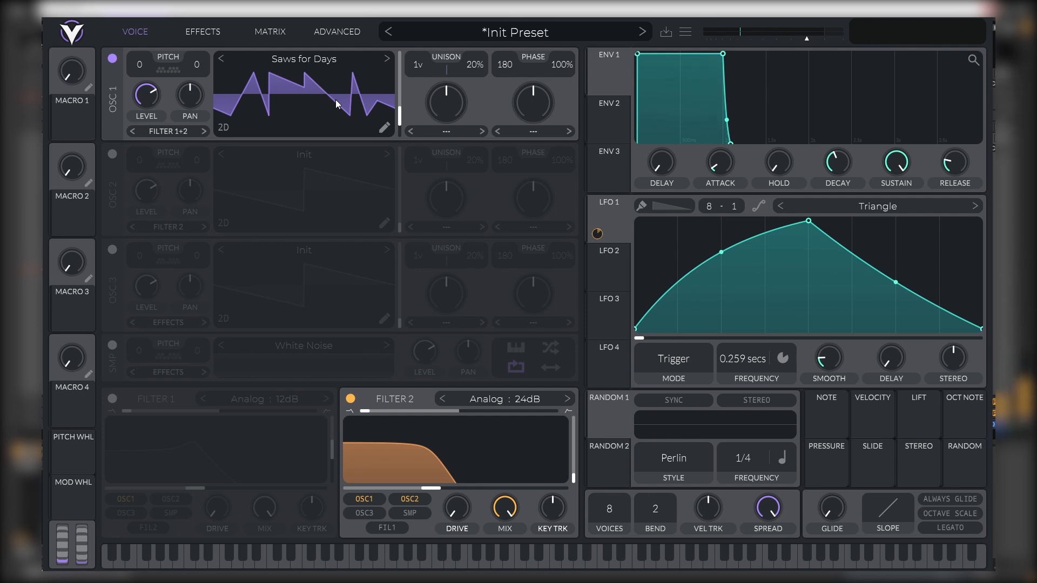
Step: Set Osc 1's unison to 4 voices with 0% detune and check its stereo unison amount in the advanced settings
left_click_drag(417, 65, 417, 58)
left_click(337, 34)
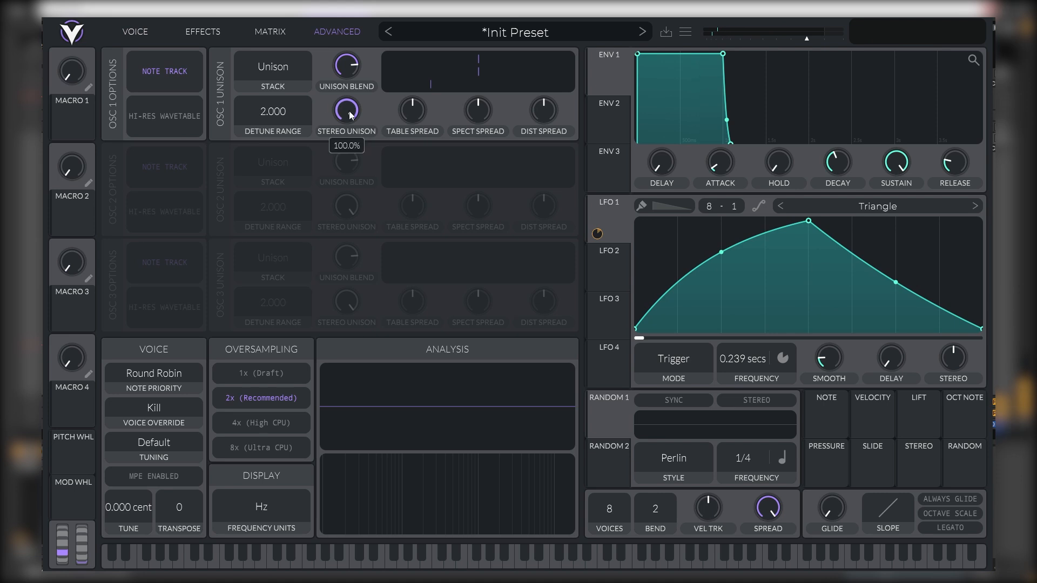
left_click(142, 34)
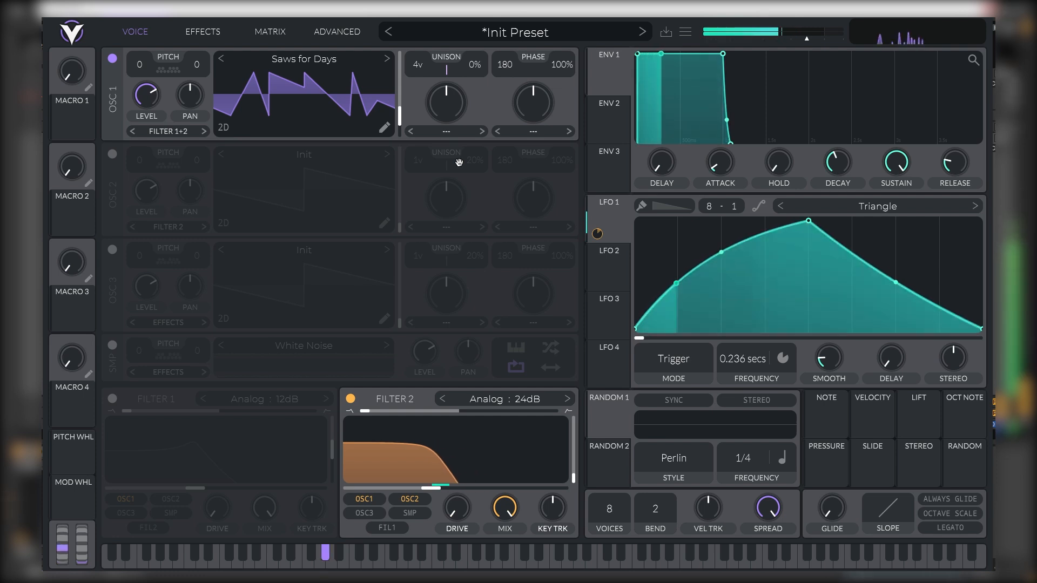
Step: Enable the White Noise sampler, route it to Filter 2 and adjust its level
left_click(113, 346)
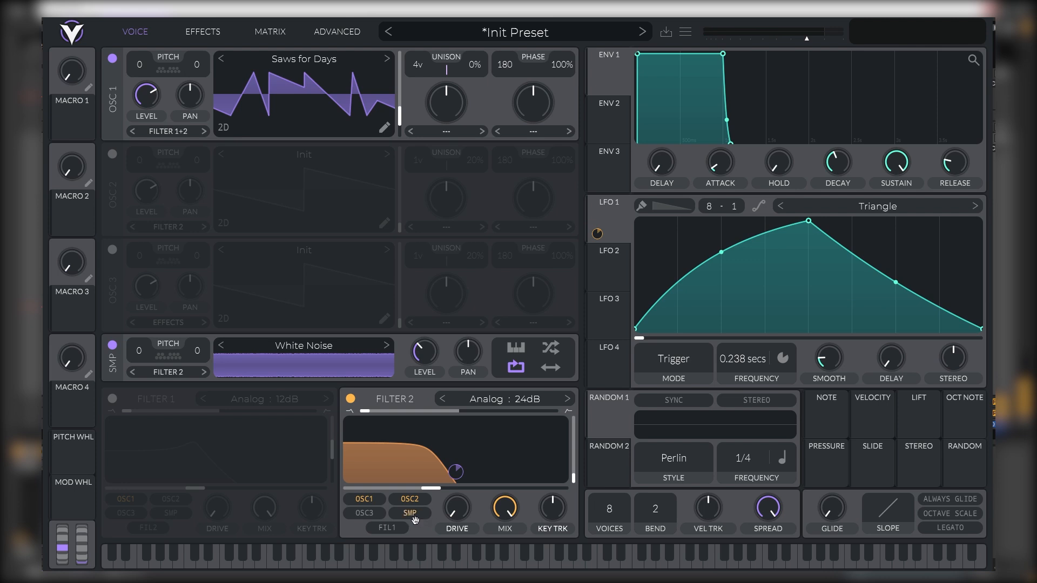
left_click_drag(437, 357, 438, 351)
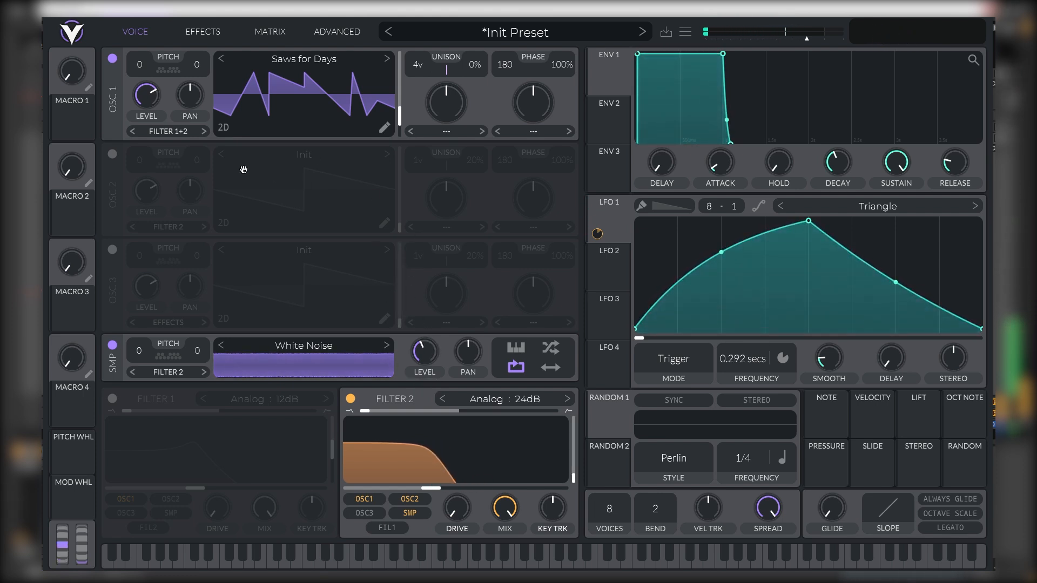
Step: Enable the Chorus effect in Vital, reduce its spread to minimum and lower its mix slightly
left_click(202, 32)
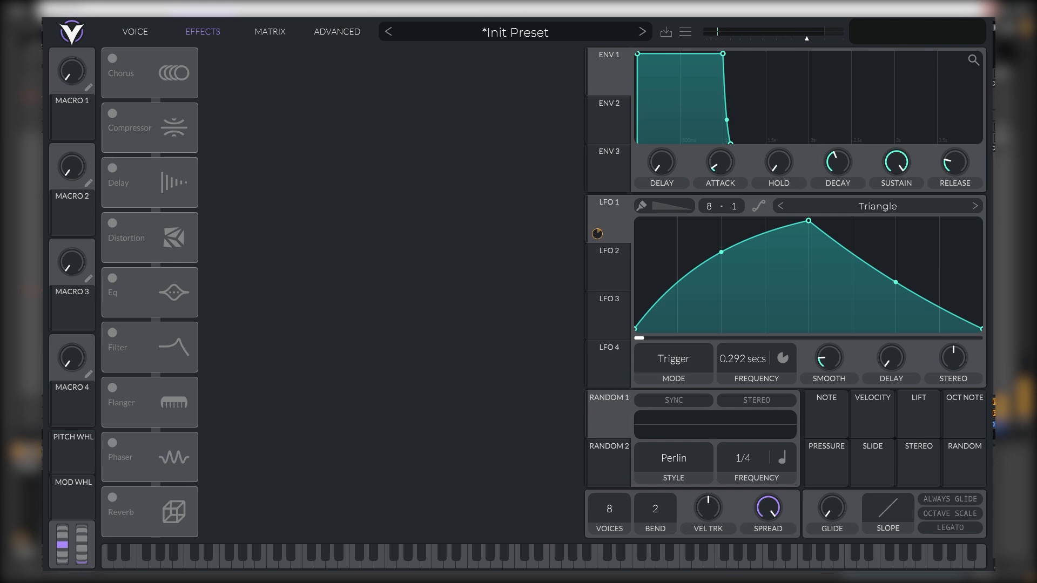
left_click(114, 62)
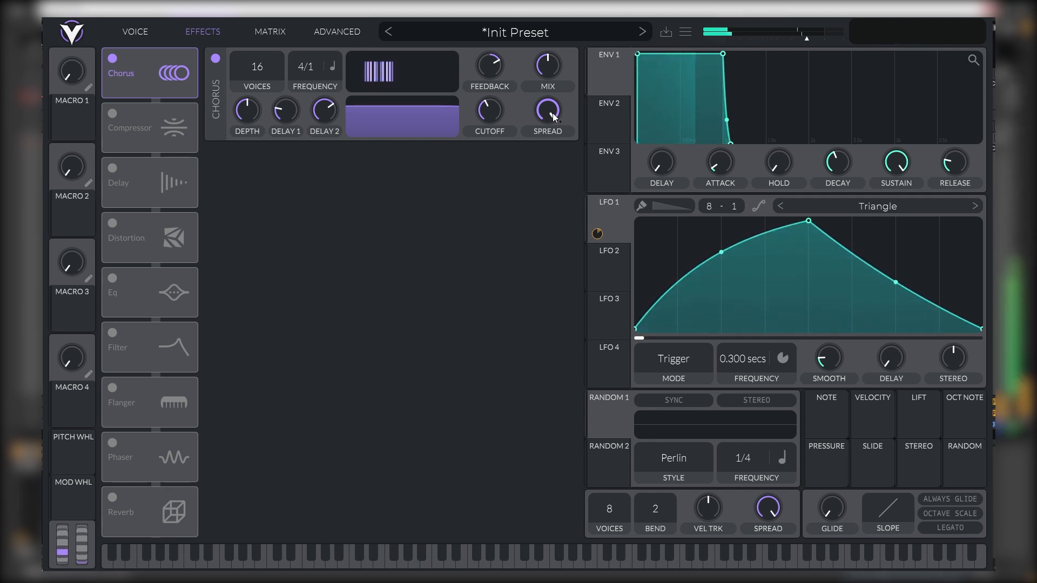
left_click_drag(549, 111, 533, 172)
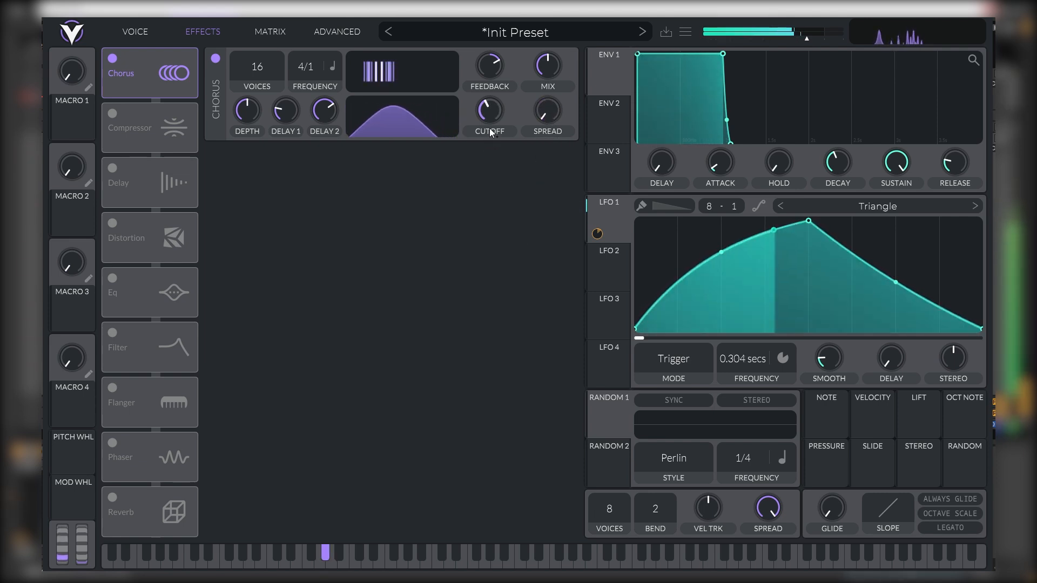
left_click_drag(544, 63, 535, 77)
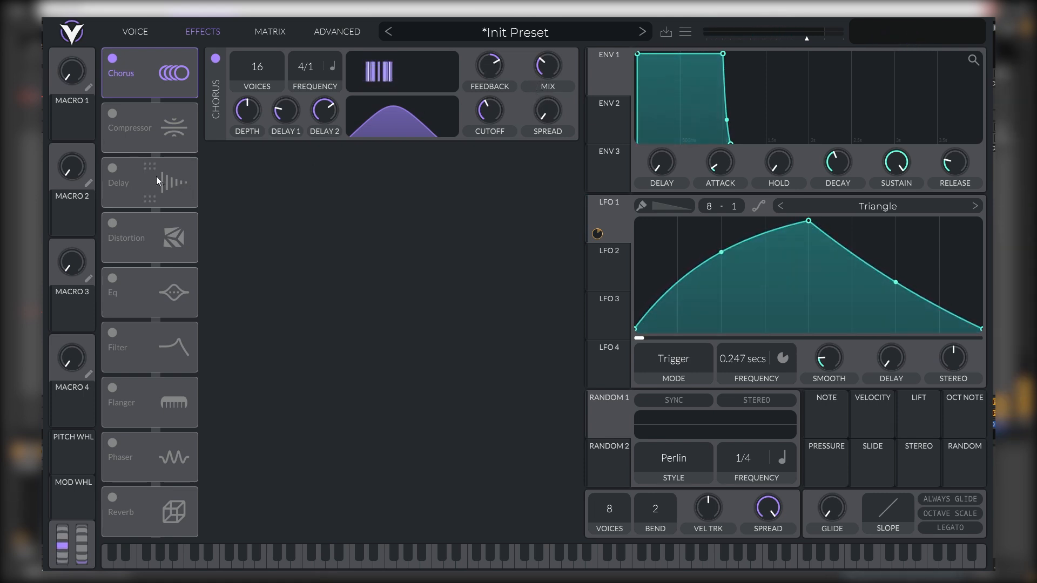
Step: Enable Vital's Distortion effect with the Soft Clip type and raise its drive substantially
left_click(133, 227)
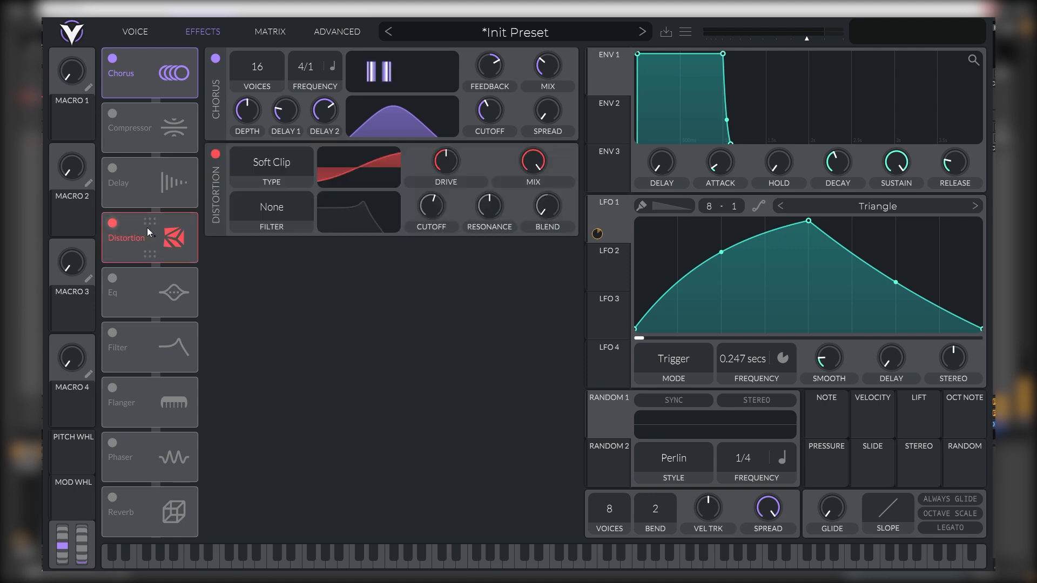
left_click_drag(446, 161, 449, 131)
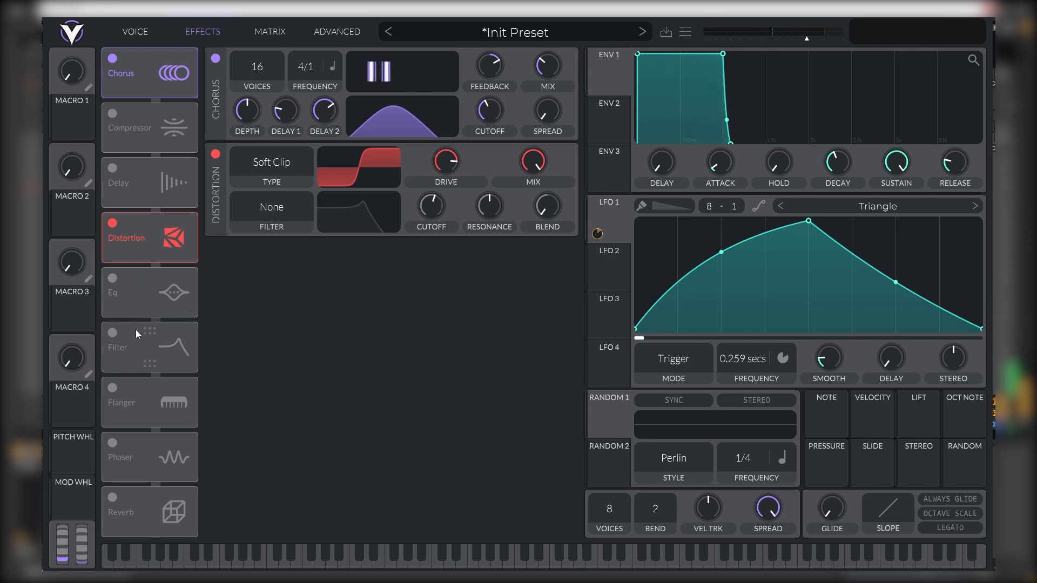
Step: Enable Vital's EQ, boost the low band by about 9.4 dB near 90 Hz, and lower the master volume slightly
left_click(111, 281)
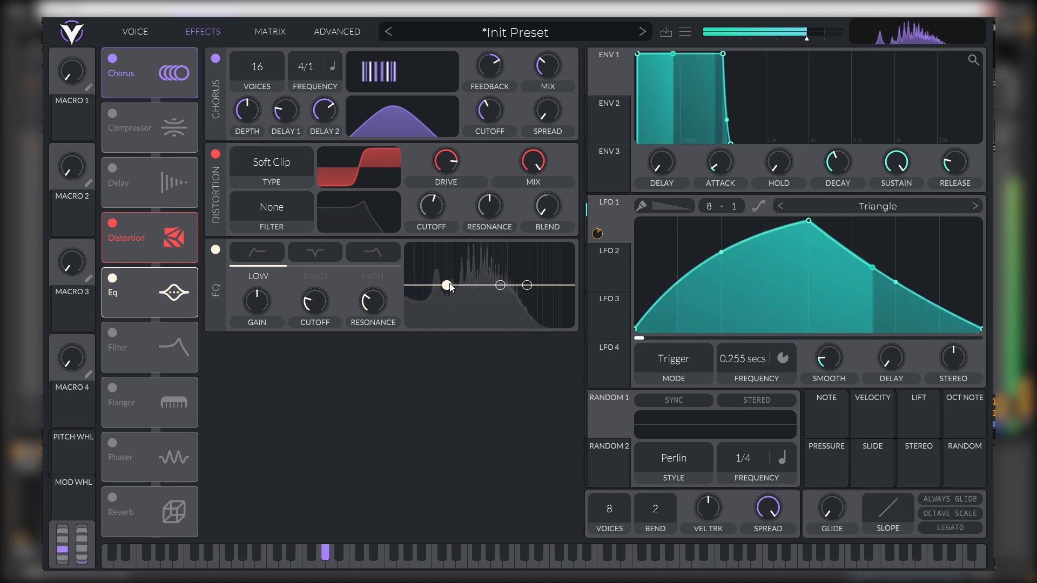
left_click_drag(450, 285, 448, 268)
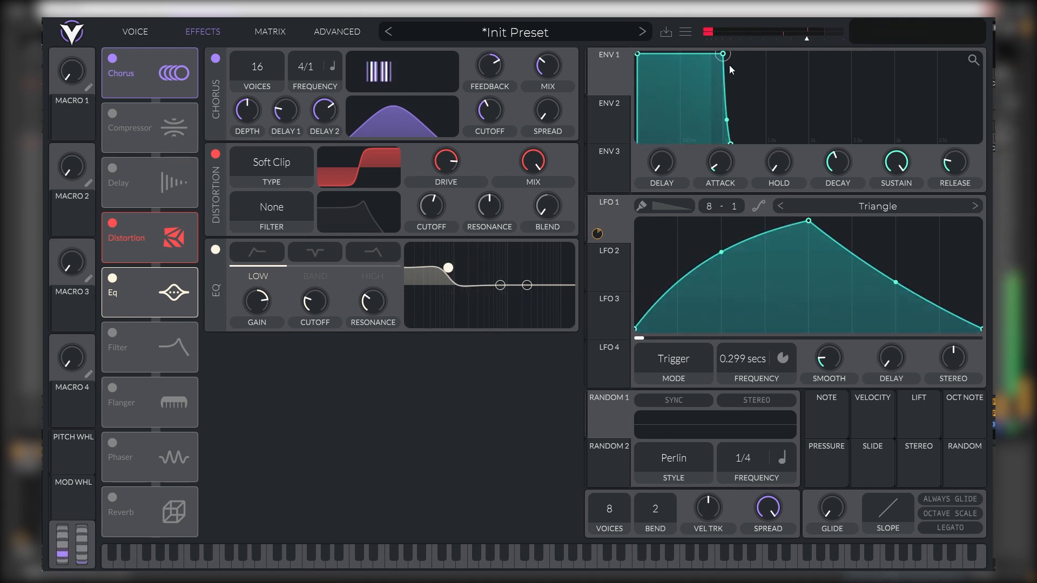
left_click_drag(797, 39, 791, 39)
left_click_drag(448, 267, 449, 265)
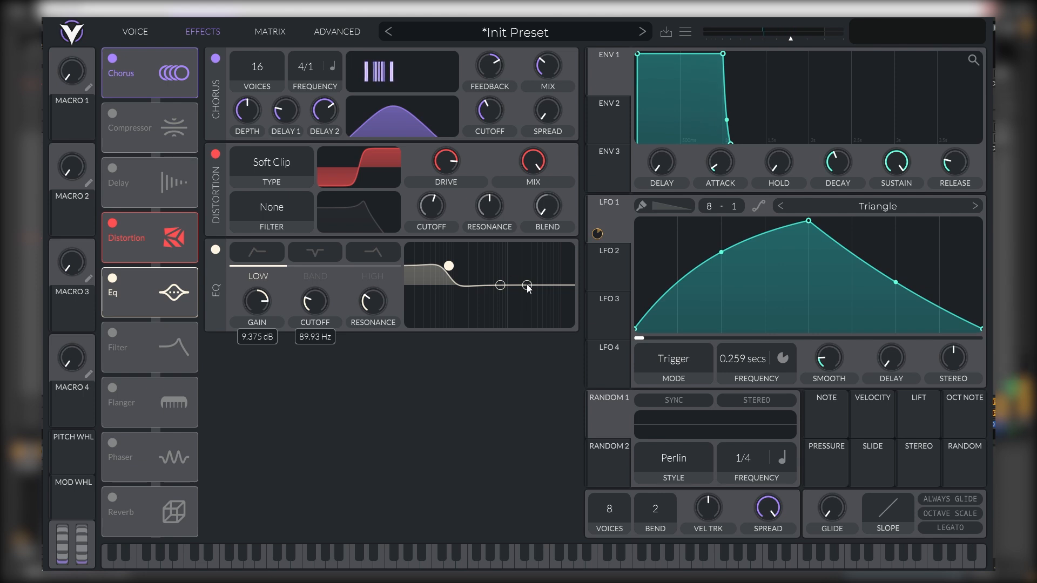
Step: Return to Vital's oscillator page and review the Osc 1 wavetable during playback
left_click(135, 31)
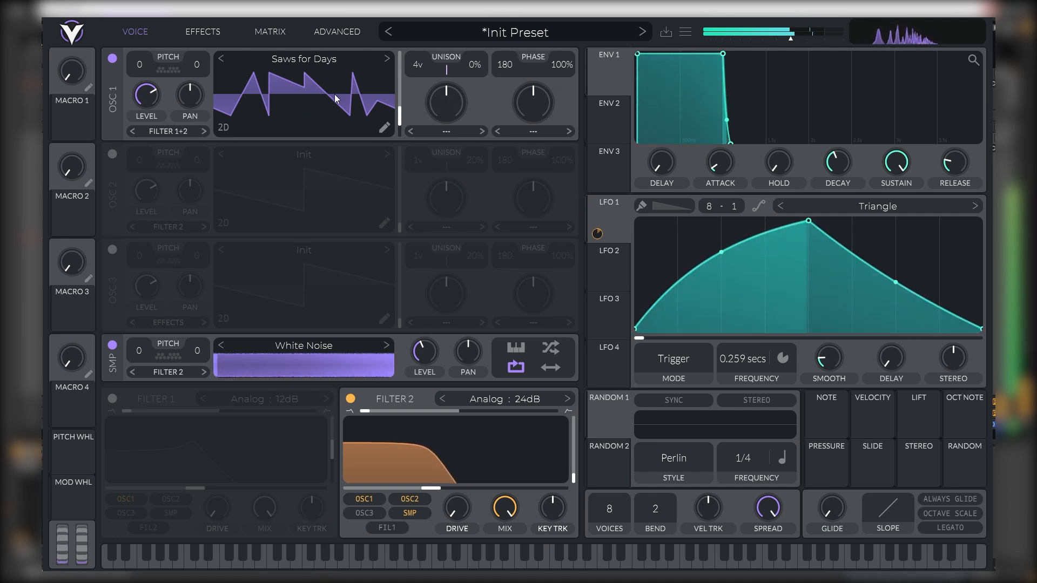
mouse_move(335, 95)
left_mouse_down()
mouse_move(337, 50)
mouse_move(332, 111)
mouse_move(333, 85)
mouse_move(321, 103)
left_mouse_up()
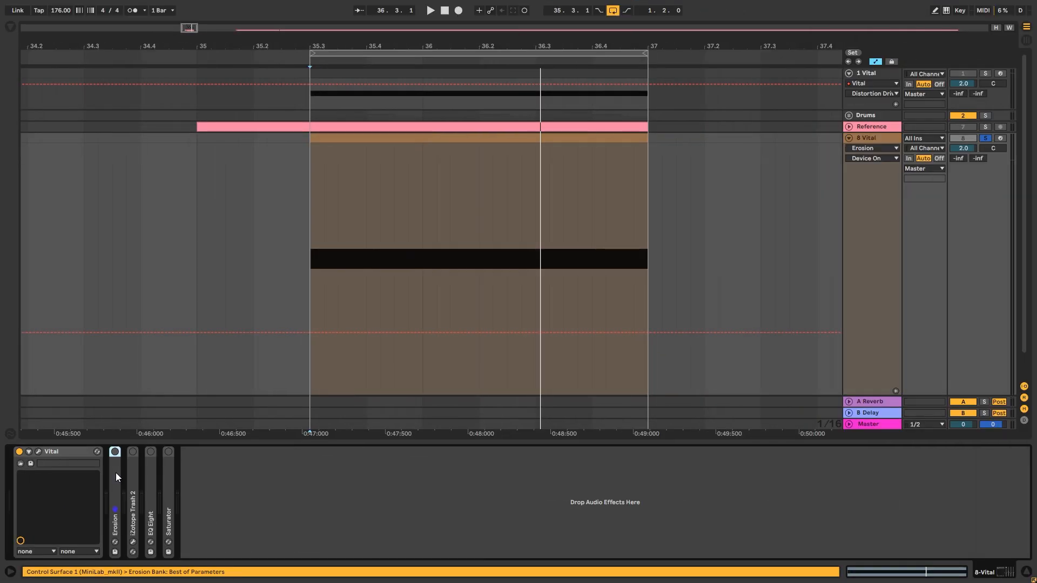
Step: Expand and enable Erosion after Vital, and set its Wide Noise to 3.20 kHz with an amount of 36.4
double_click(116, 472)
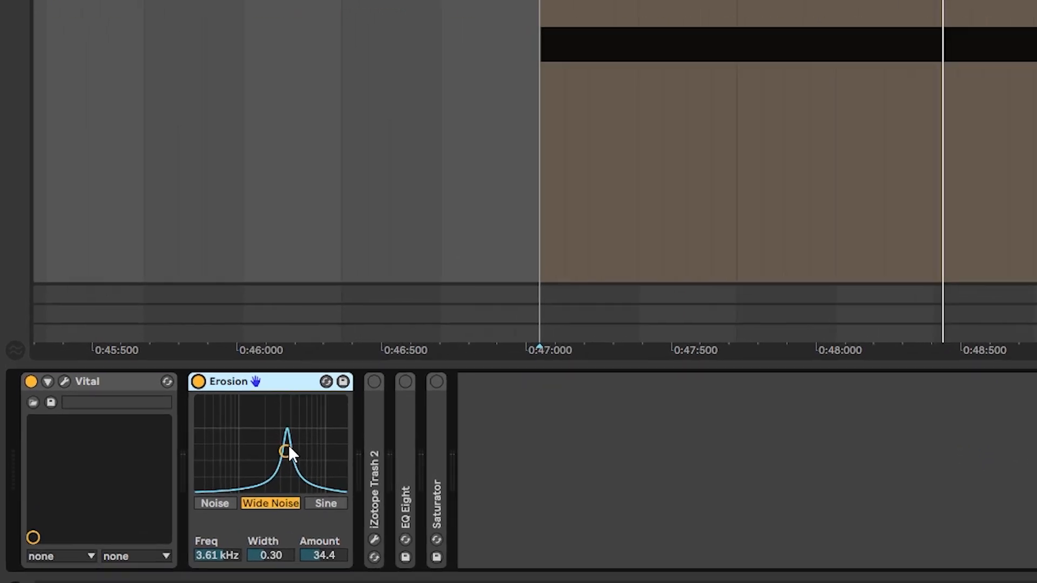
mouse_move(285, 451)
left_mouse_down()
mouse_move(332, 455)
mouse_move(293, 421)
mouse_move(225, 433)
mouse_move(293, 442)
mouse_move(282, 435)
mouse_move(281, 450)
left_mouse_up()
key("space")
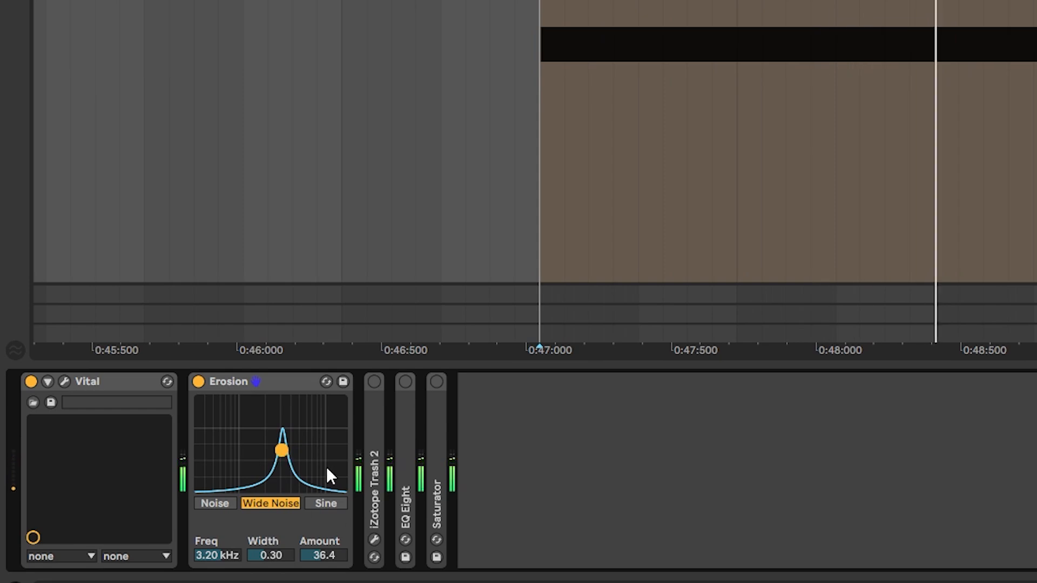
Step: Enable iZotope Trash 2, open its plug-in window and select the middle band of its multiband distortion
double_click(373, 420)
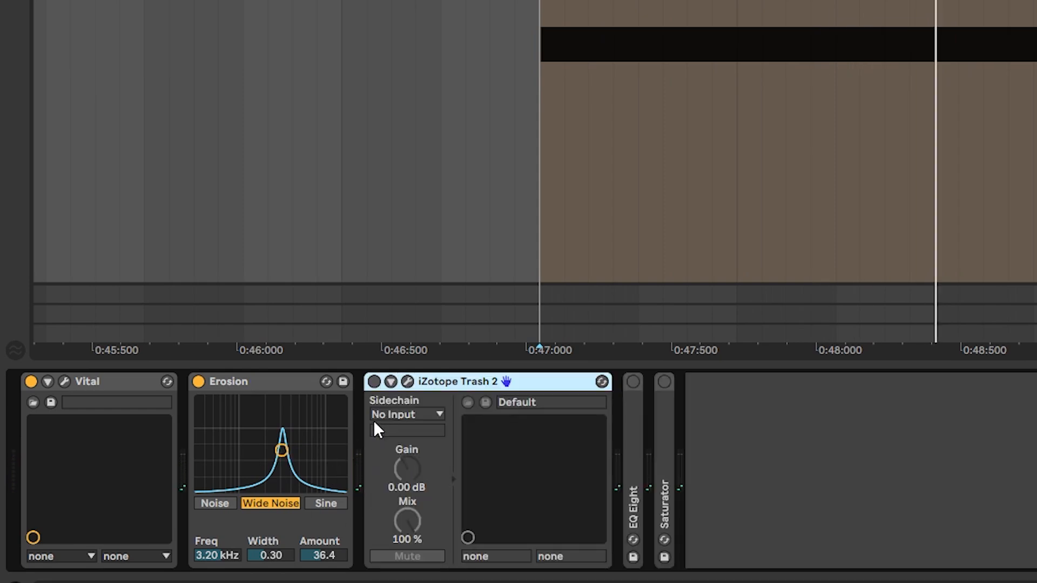
left_click(407, 381)
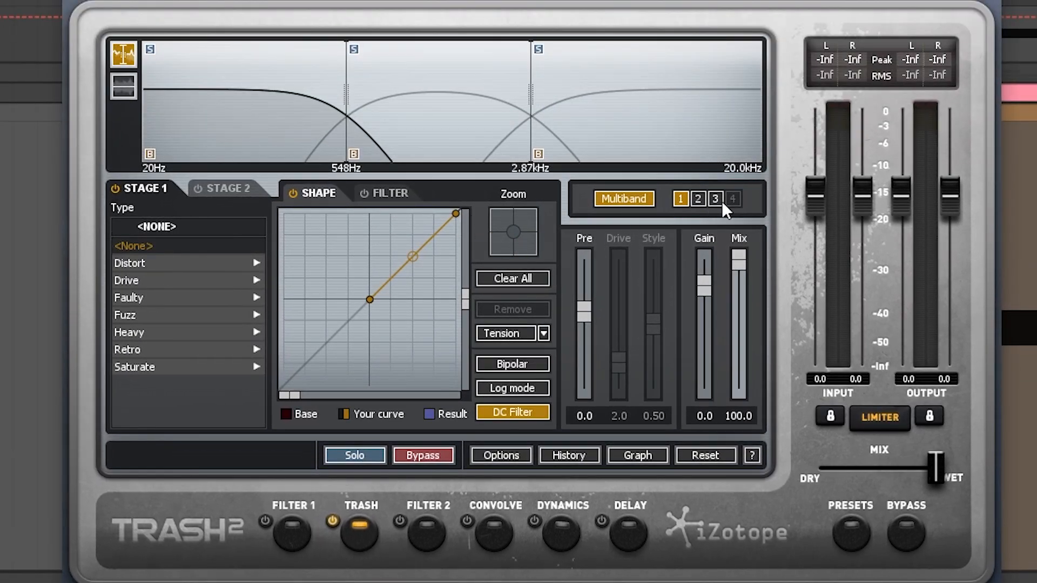
left_click(636, 200)
left_click(624, 205)
left_click(431, 133)
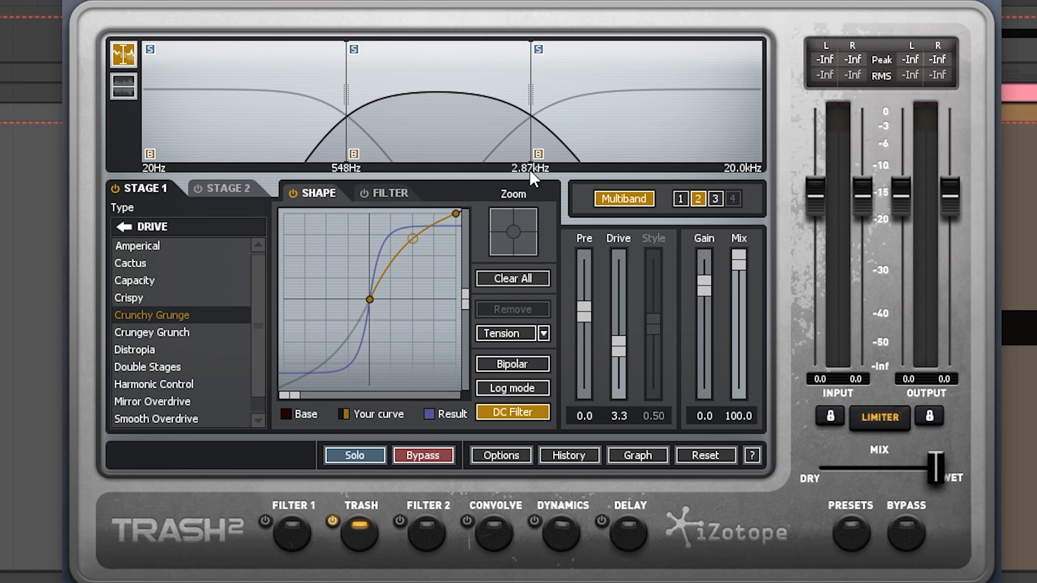
Step: Compare the sound with the middle band's Stage 1 distortion switched off and on during playback
key("space")
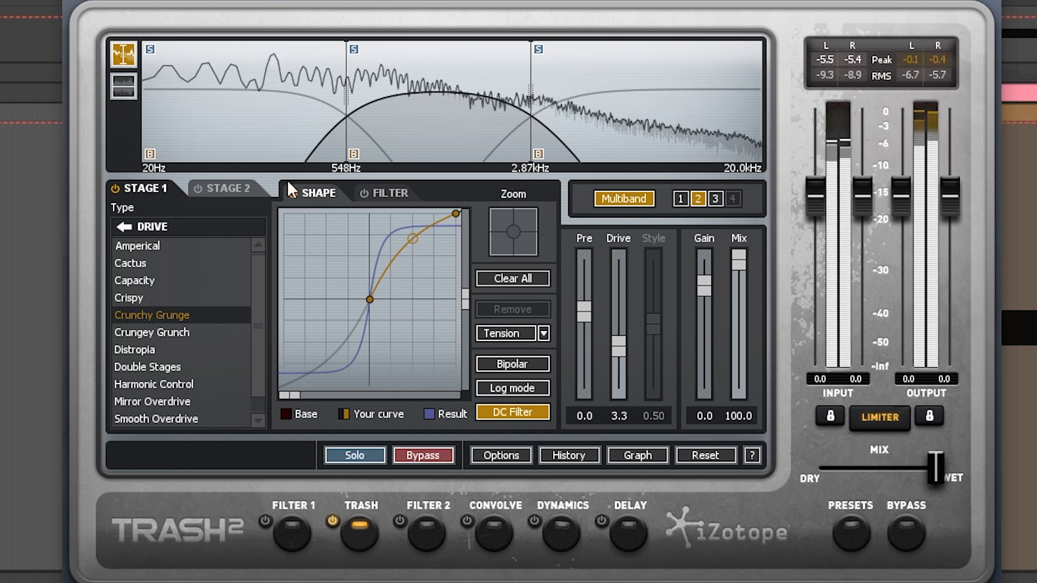
left_click(115, 189)
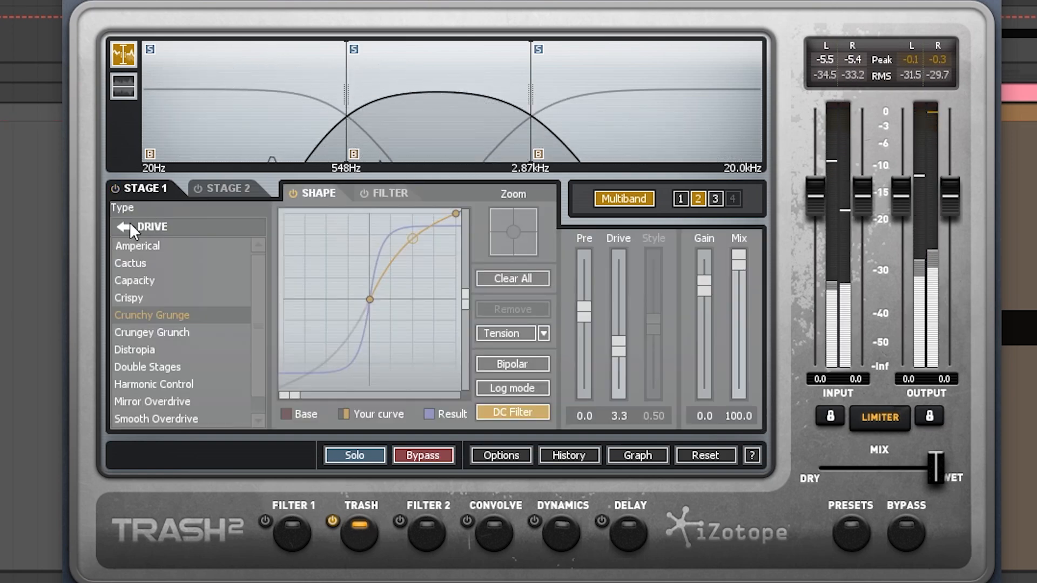
key("space")
left_click(115, 189)
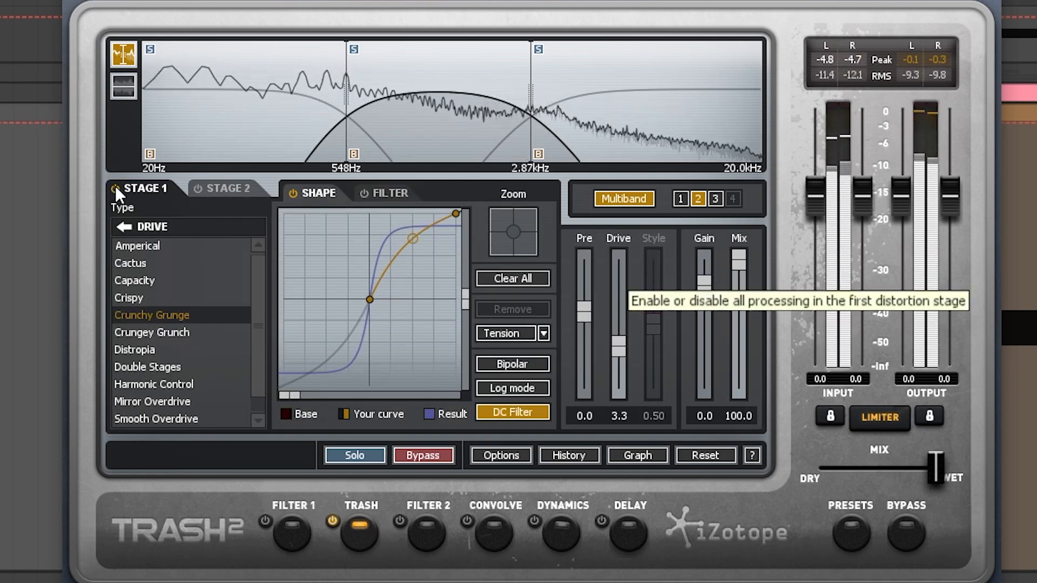
key("space")
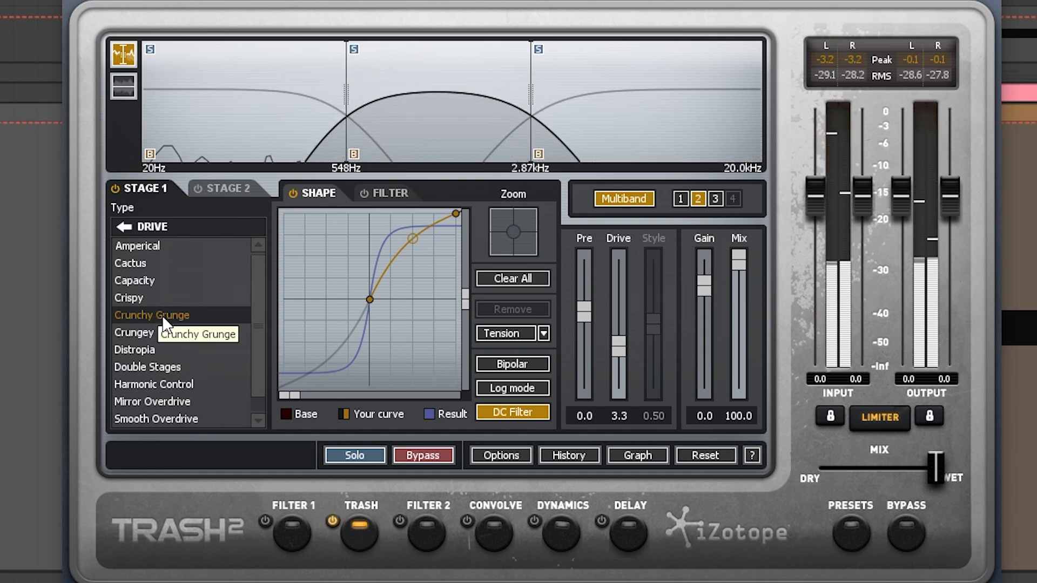
Step: Check the distortion categories, reopen Drive and listen to the Crunchy Grunge type
left_click(124, 227)
left_click(154, 282)
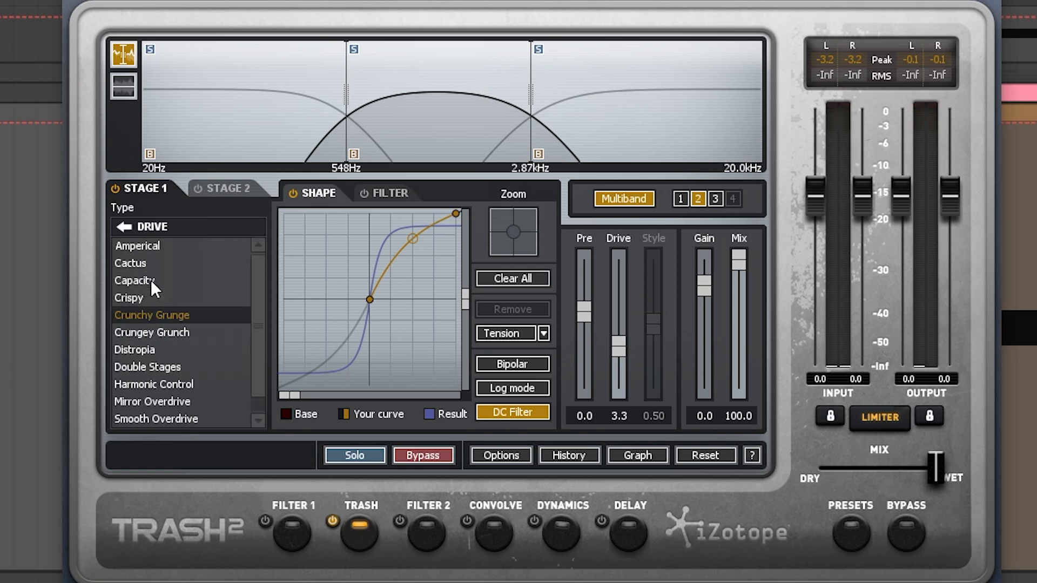
key("space")
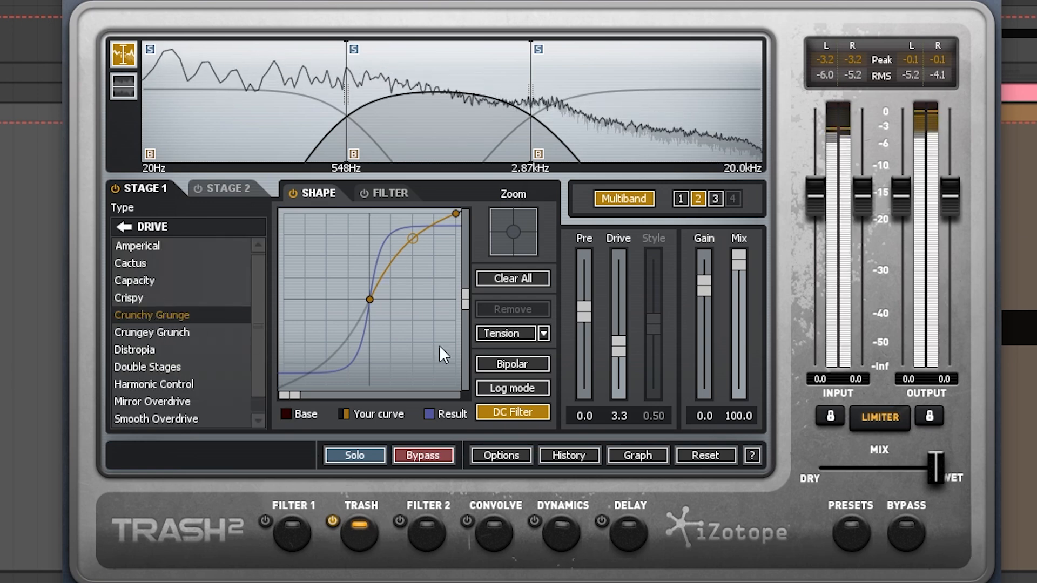
key("space")
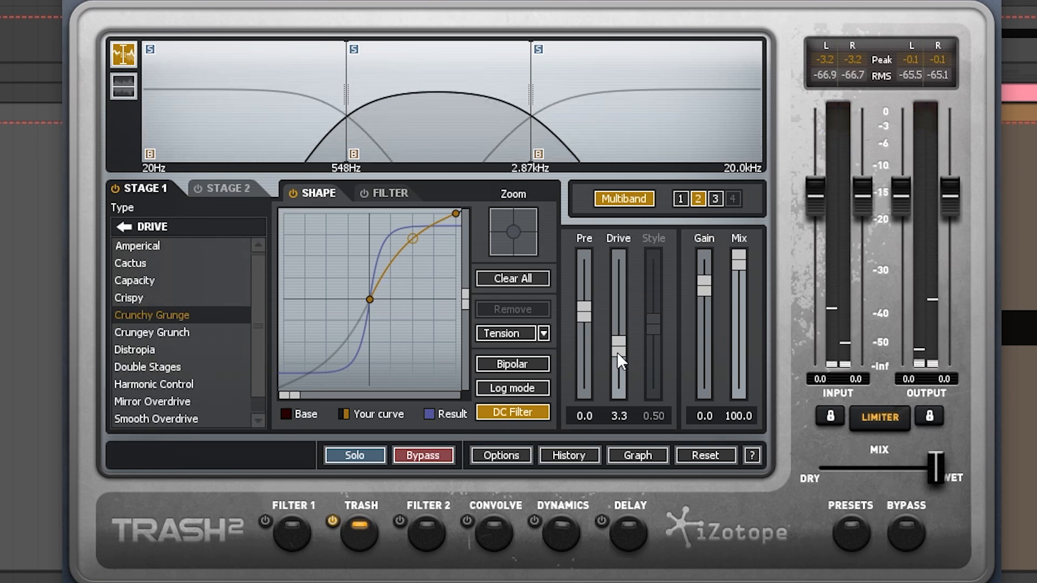
Step: Try a higher drive on the middle band during playback and bring it back to 3.3
key("space")
left_click_drag(620, 361, 632, 311)
left_click_drag(628, 350, 623, 358)
key("space")
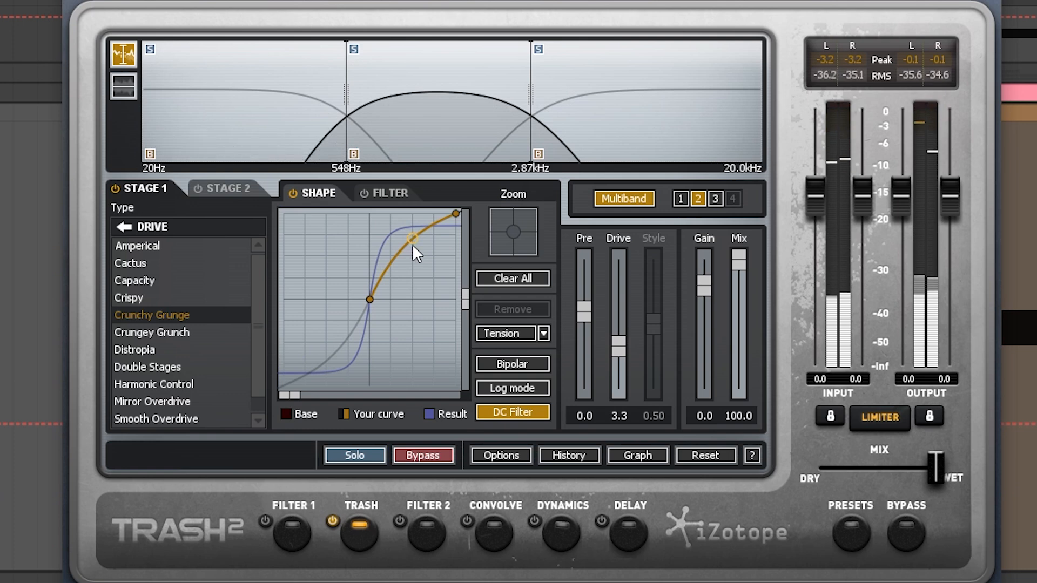
Step: Adjust the tension of the middle band's waveshaping curve slightly while listening to the loop
left_click(413, 246)
mouse_move(413, 247)
left_mouse_down()
mouse_move(416, 270)
mouse_move(419, 241)
left_mouse_up()
key("space")
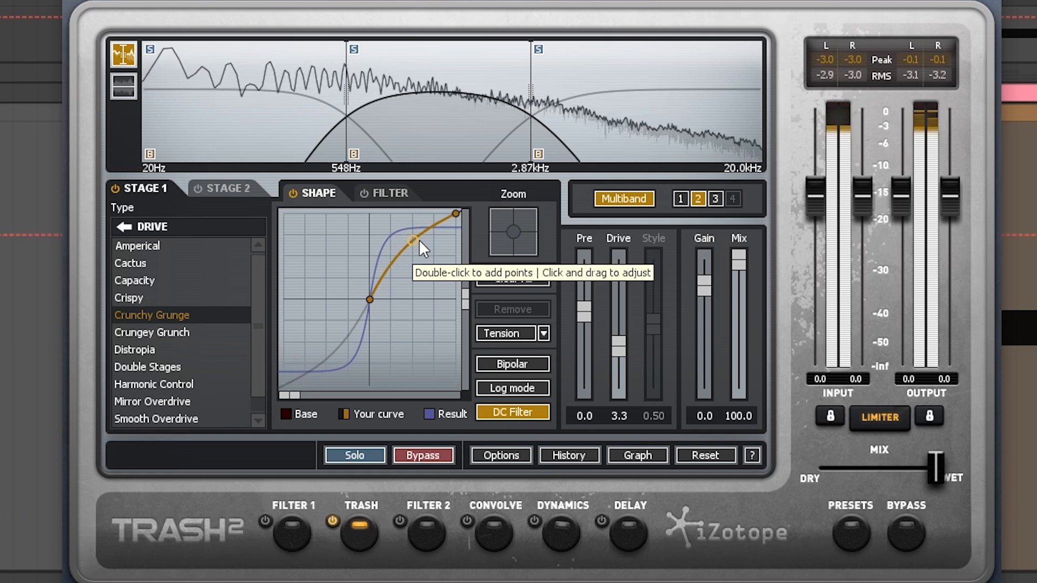
key("space")
Step: Enable EQ Eight after Trash 2 and move band 5 to 316 Hz with 8.31 dB of gain while listening
left_click(574, 120)
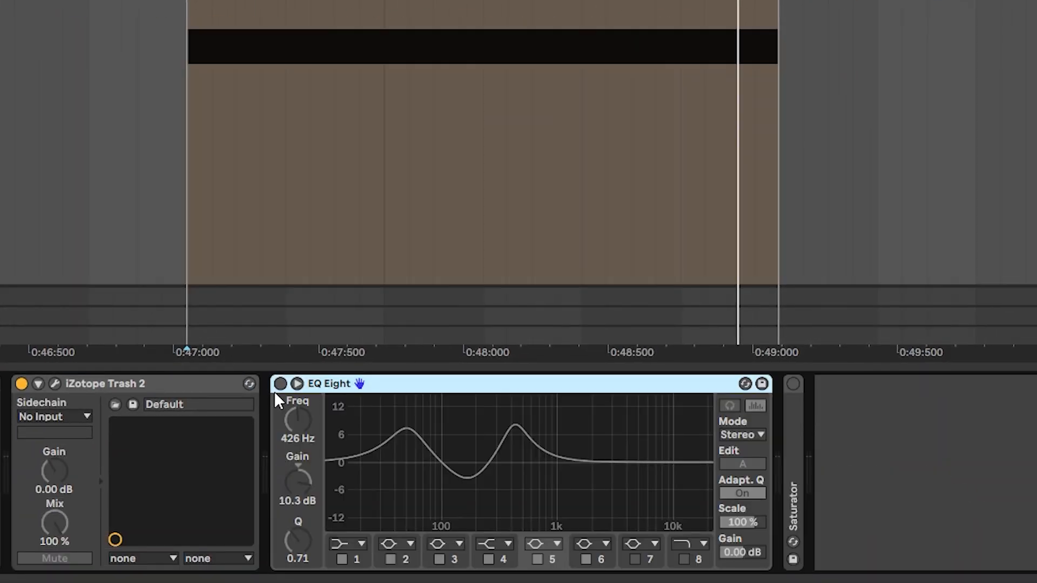
left_click(280, 384)
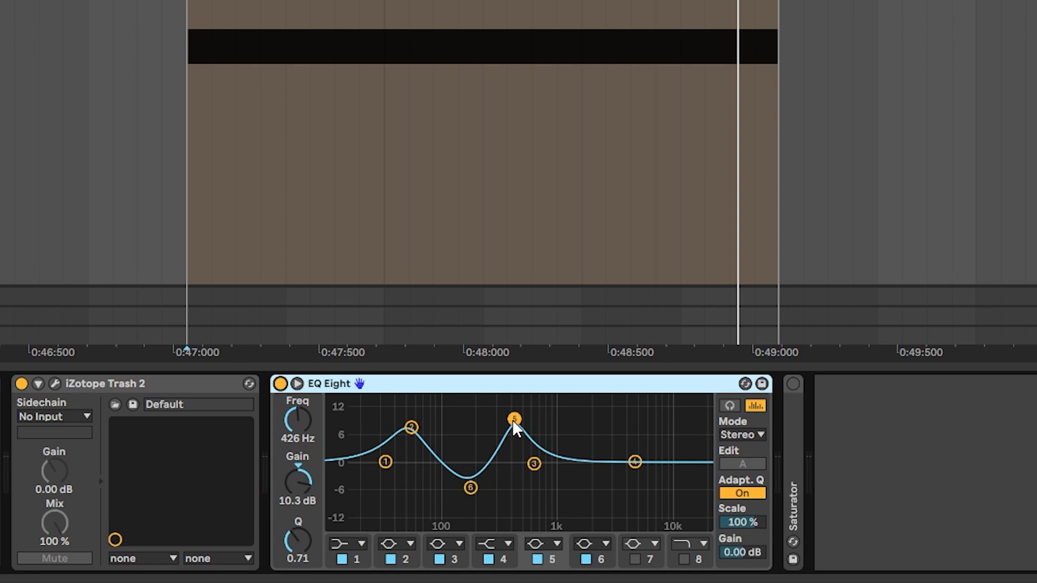
key("space")
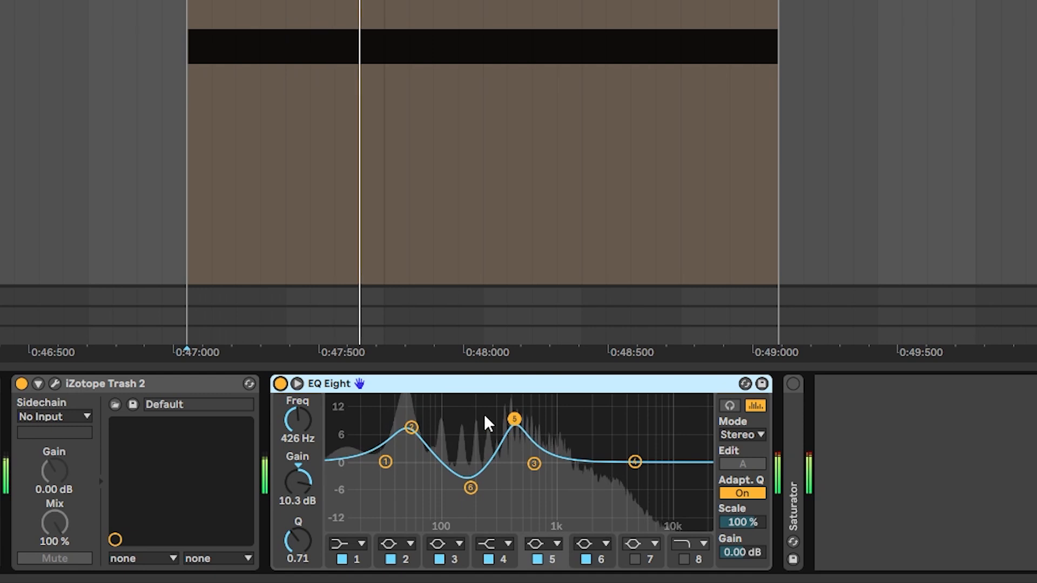
mouse_move(513, 420)
left_mouse_down()
mouse_move(535, 402)
mouse_move(527, 416)
mouse_move(563, 430)
mouse_move(565, 407)
mouse_move(493, 407)
mouse_move(500, 427)
left_mouse_up()
key("space")
key("space")
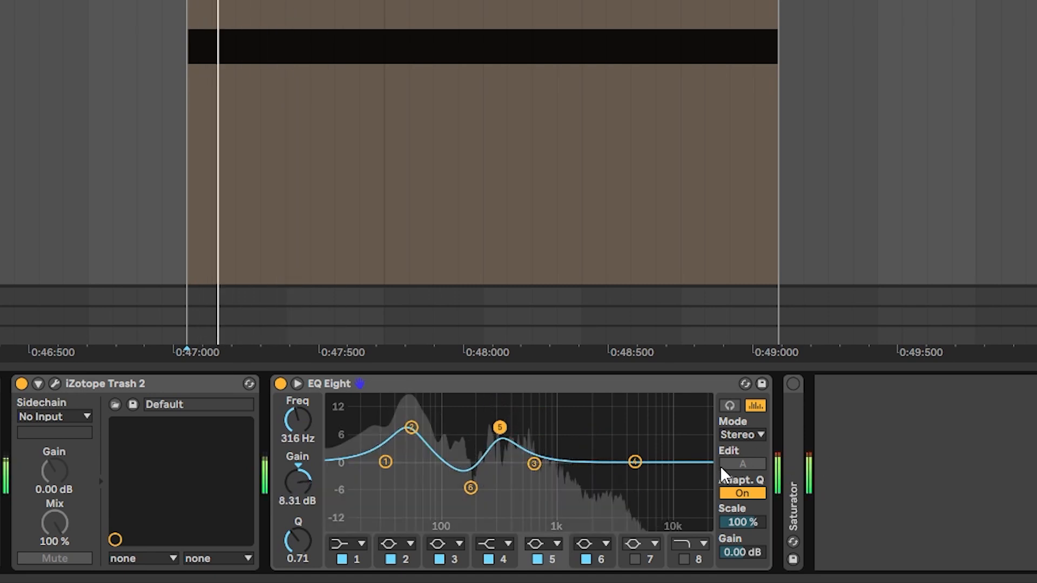
Step: Set EQ Eight's output gain to -6.00 dB and move band 5 to 337 Hz with 10.0 dB of gain
left_click_drag(732, 556, 732, 560)
mouse_move(500, 427)
left_mouse_down()
mouse_move(548, 424)
mouse_move(486, 398)
mouse_move(513, 418)
mouse_move(535, 410)
mouse_move(560, 431)
mouse_move(491, 434)
mouse_move(486, 426)
mouse_move(502, 419)
left_mouse_up()
key("space")
key("space")
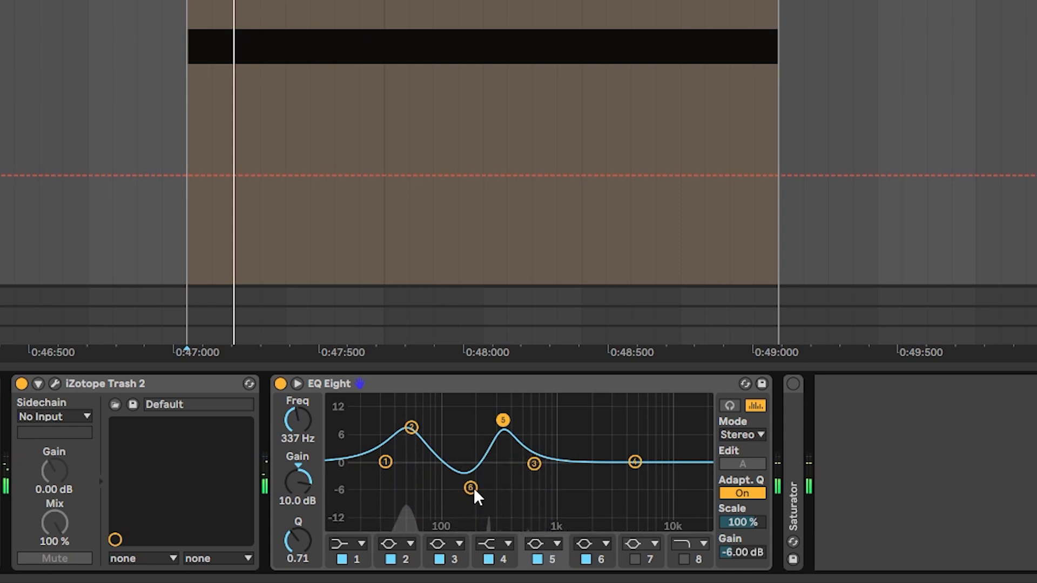
Step: Fine-tune EQ Eight's band 5 to 367 Hz with 9.55 dB of gain during playback
key("space")
left_click_drag(500, 433, 504, 435)
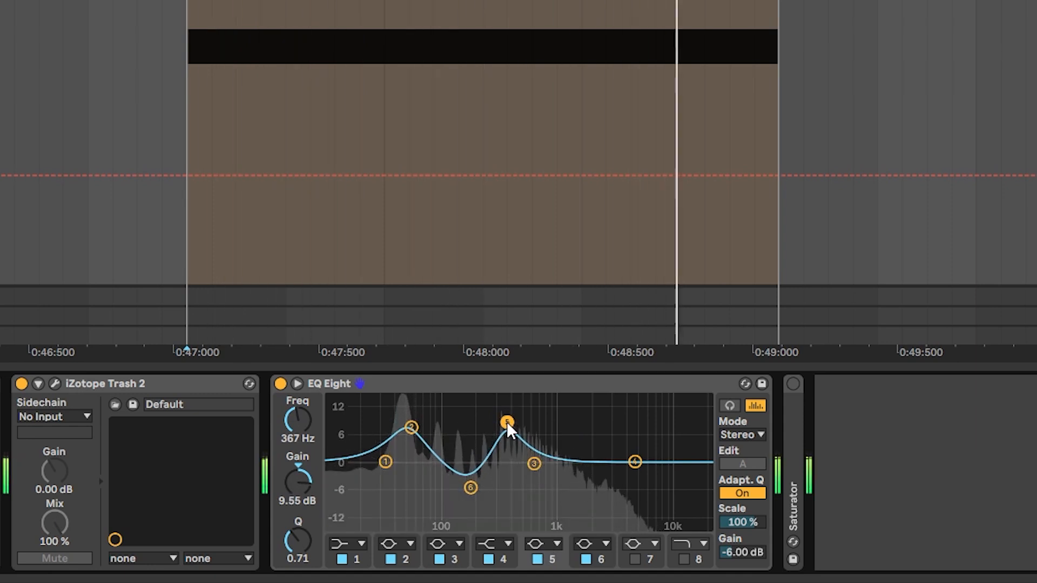
key("space")
Step: Expand and enable the Saturator with Soft Clip on, and raise EQ Eight's output gain to -0.38 dB
left_click(793, 409)
double_click(777, 413)
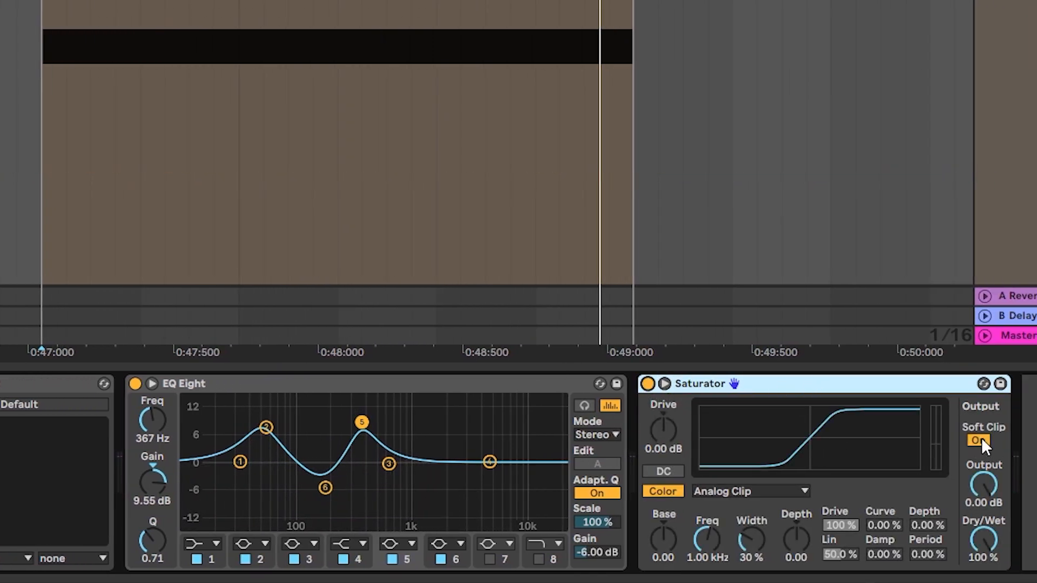
left_click_drag(621, 556, 621, 540)
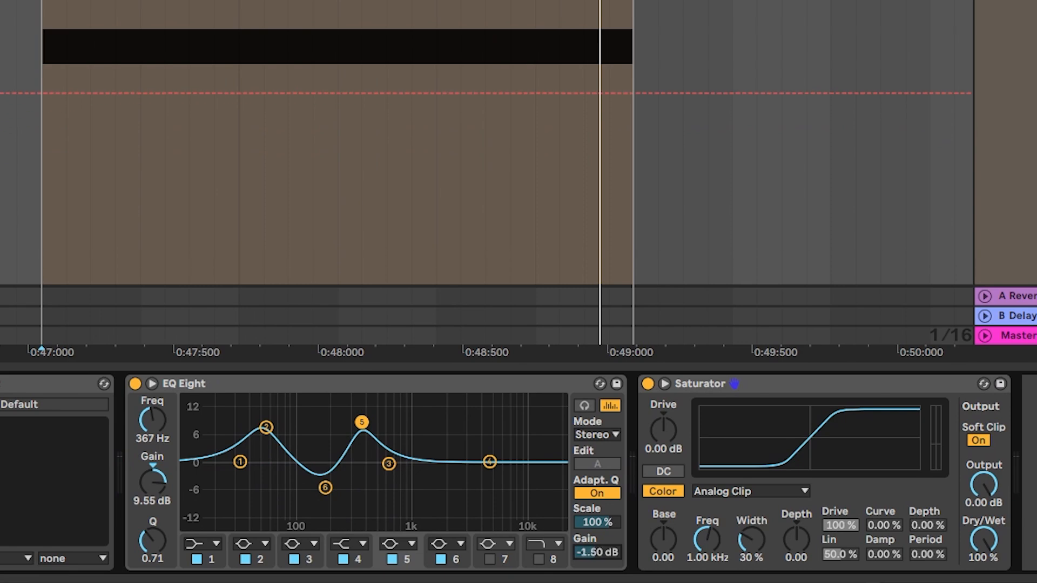
key("space")
key("space")
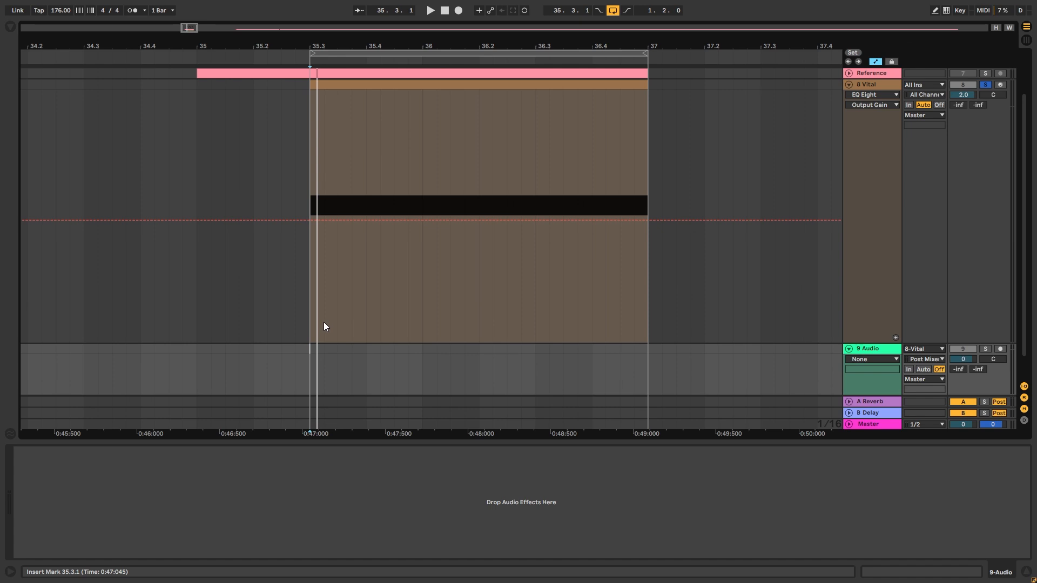
Step: Select the Vital track at 35.3 in the arrangement to show its full device chain
scroll(318, 317, "down", 1)
left_click(306, 304)
scroll(306, 304, "up", 1)
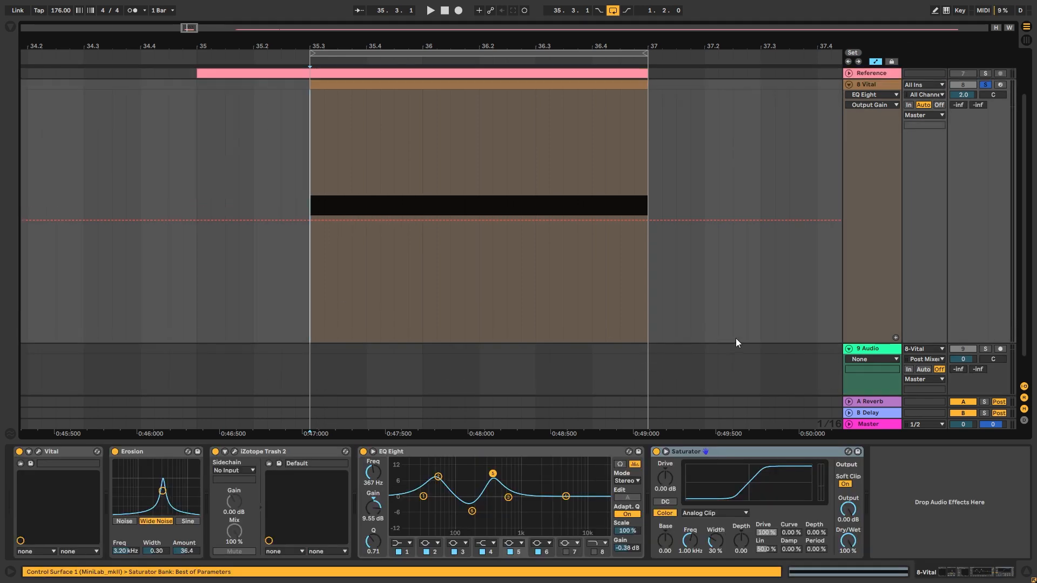
Step: Arm the 9 Audio track, record a take of the Vital track from 35.3, and move the recorded clip to bar 37
scroll(729, 345, "down", 1)
left_click(999, 337)
key("F9")
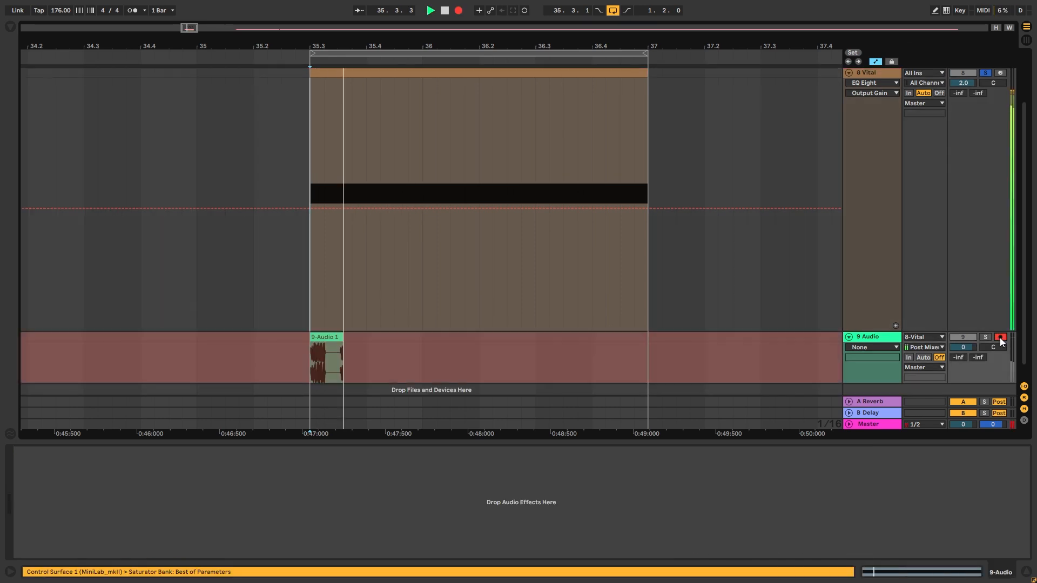
key("space")
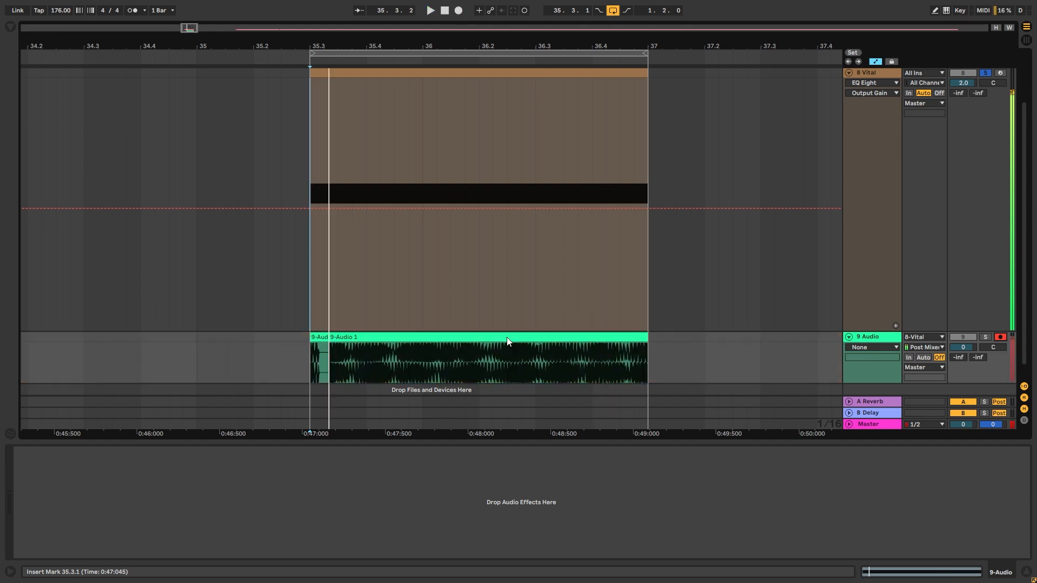
left_click_drag(309, 338, 677, 346)
Step: Record a second take of Vital from 35.3 on 9 Audio and move its clip to just before 35.3
left_click(306, 302)
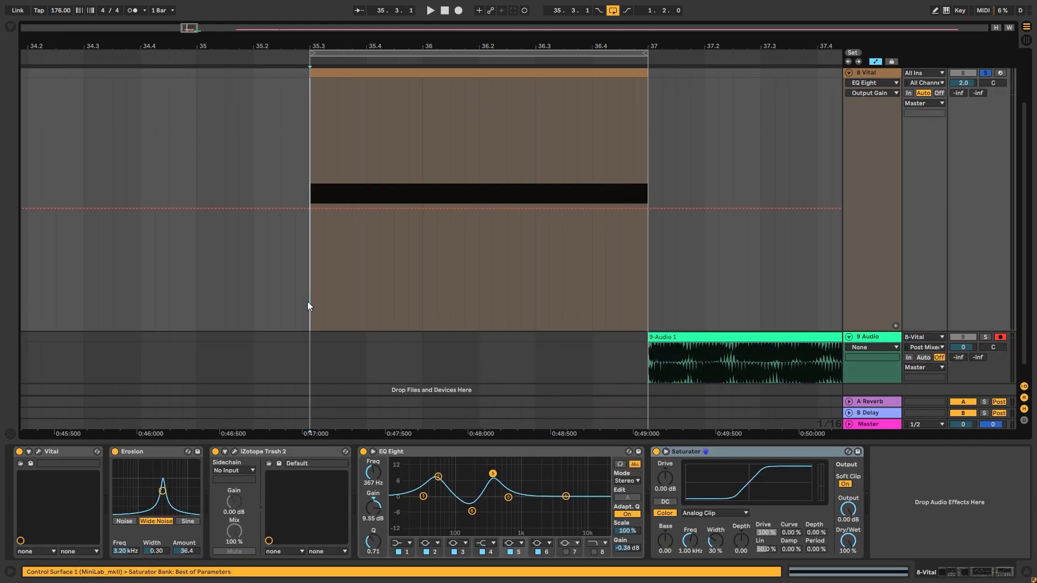
key("F9")
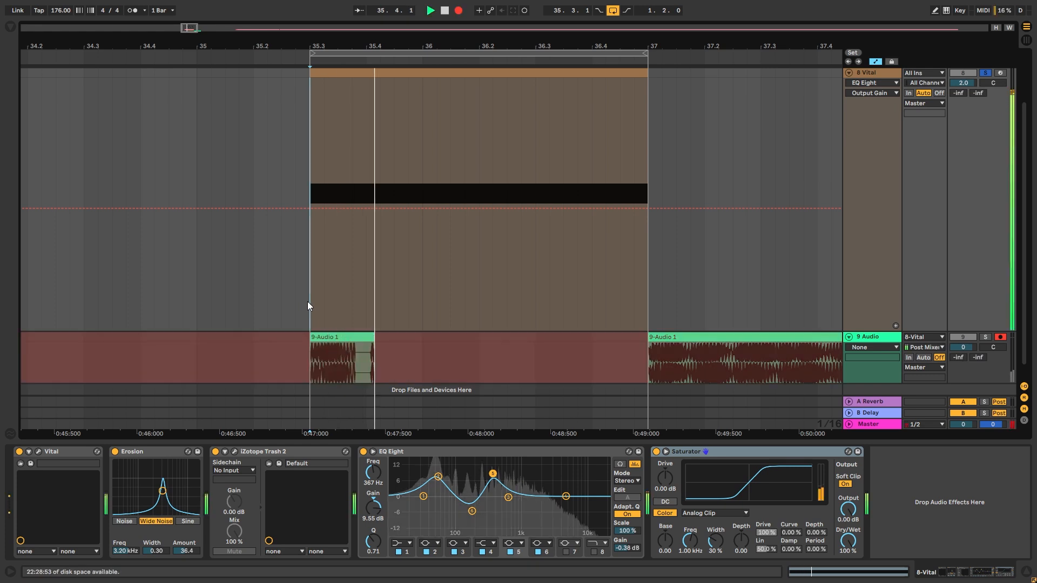
key("F9")
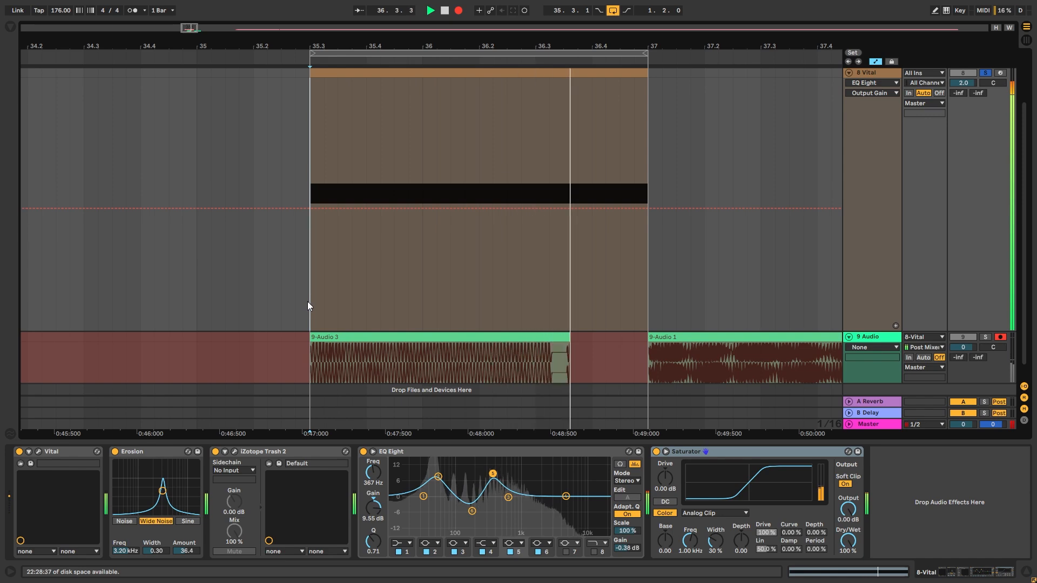
key("space")
left_click(347, 339)
left_click_drag(347, 339, 76, 340)
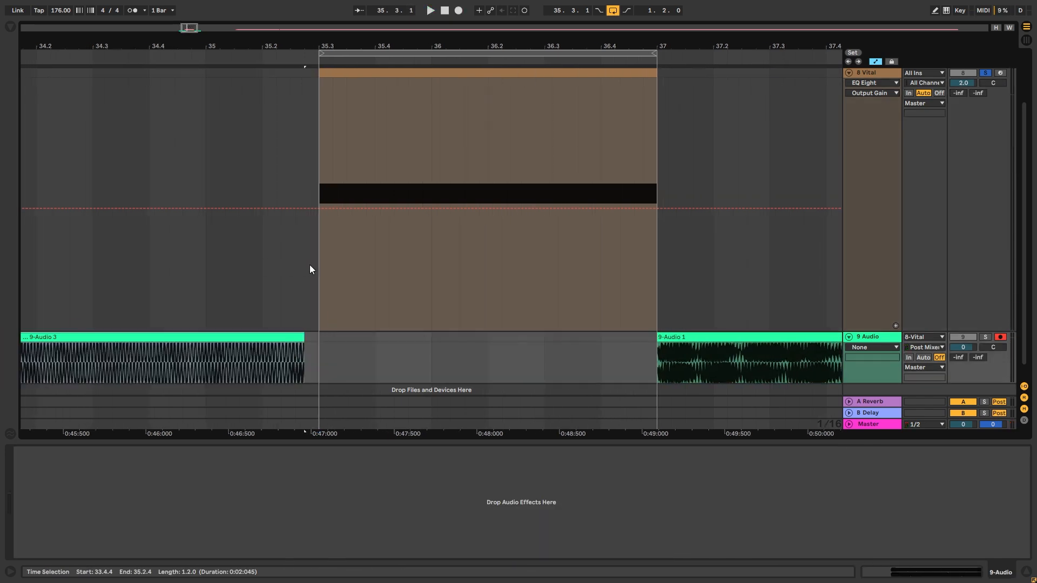
Step: Record a third take of Vital from 35.3 on 9 Audio and play it back with the track soloed
left_click(314, 264)
key("F9")
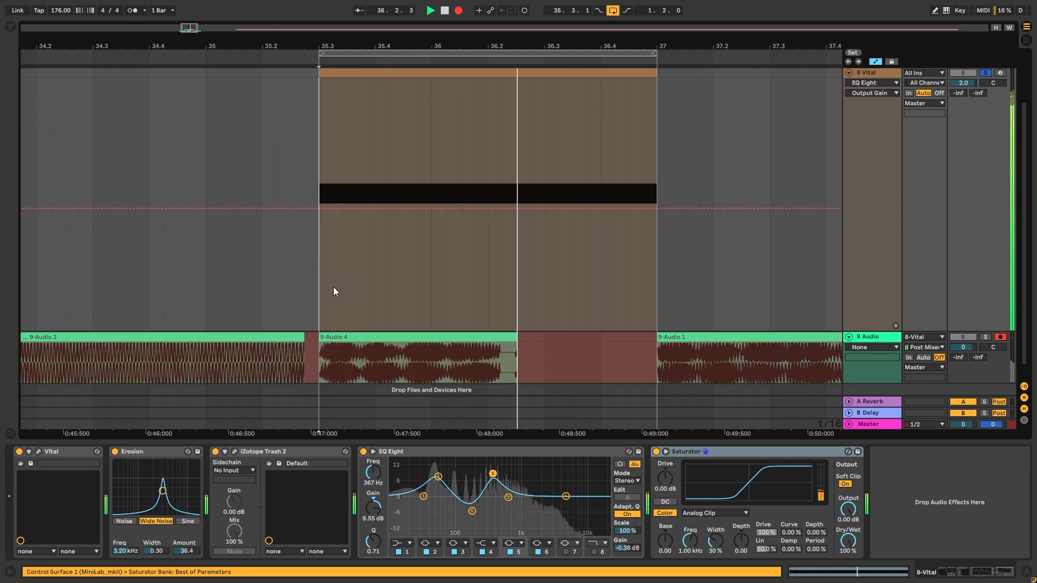
key("space")
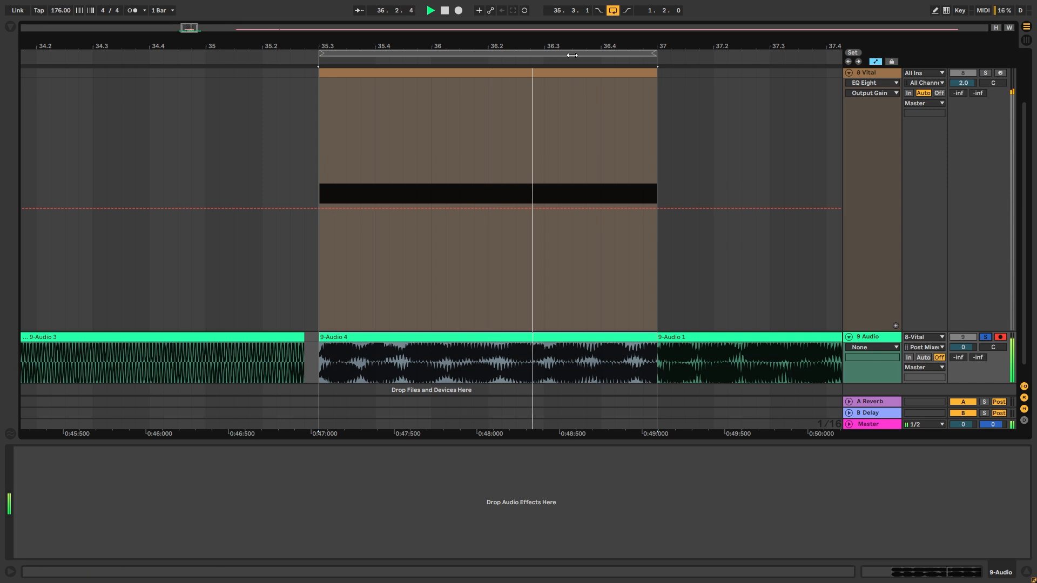
key("space")
Step: Search the browser for "eq", add EQ Eight to the 9 Audio track and play the new take
key("ctrl+f")
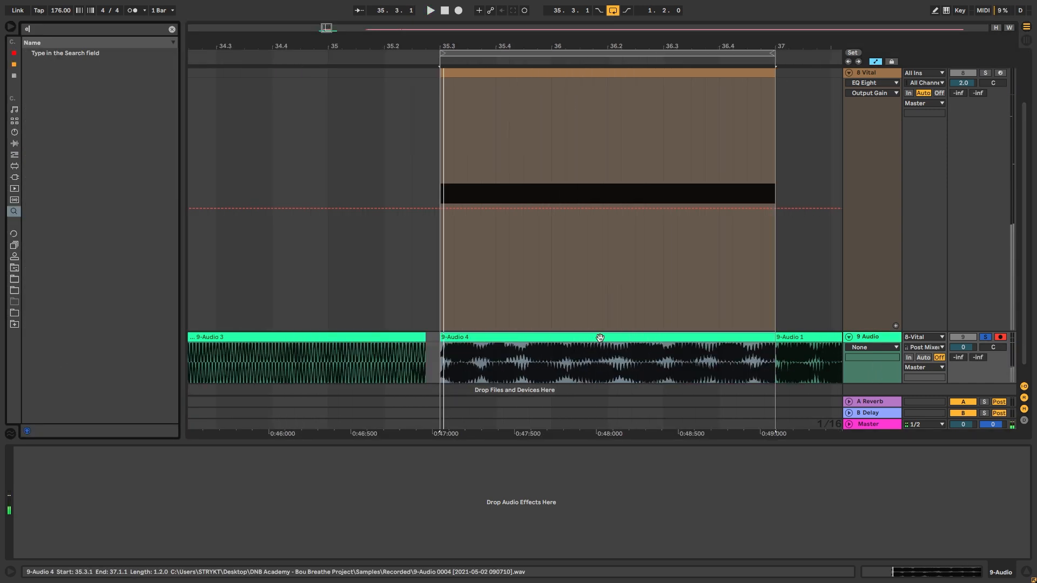
type("eq")
double_click(38, 65)
key("space")
Step: Boost EQ Eight's band 1 by about 8 dB, cut band 3 by about 10 dB and set band 2 to 194 Hz
left_click_drag(80, 496, 107, 474)
left_click_drag(177, 495, 168, 521)
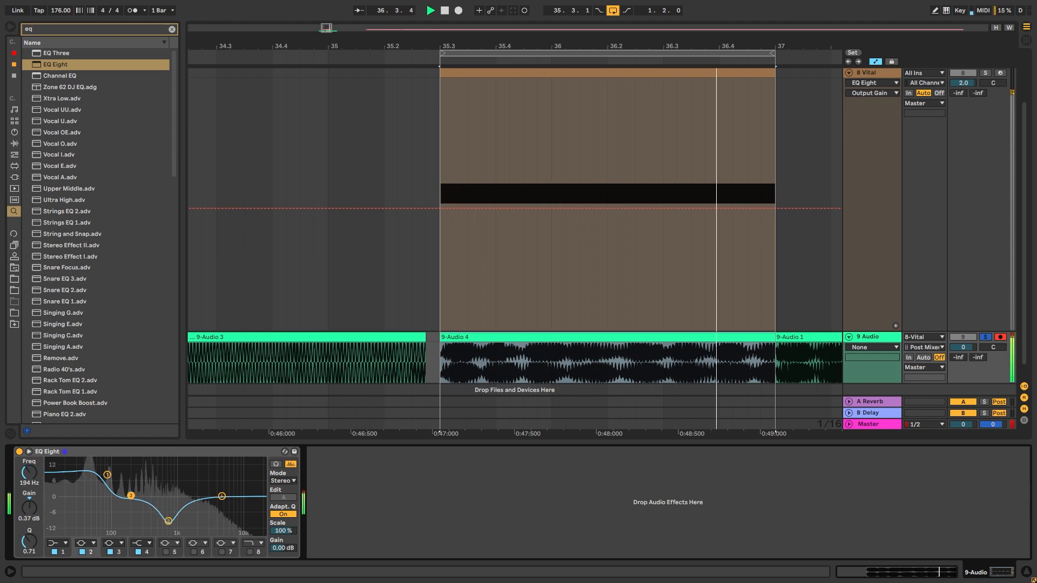
left_click_drag(131, 497, 130, 495)
key("space")
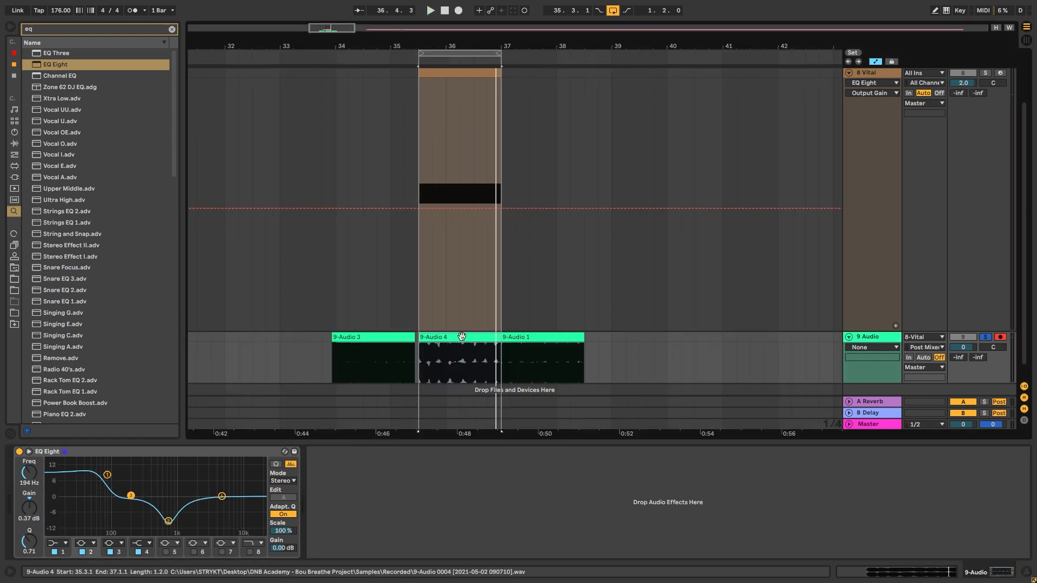
Step: Move the 9-Audio 4 clip to 39.1 and open the Vital synth from the 8 Vital track
left_click_drag(462, 337, 652, 339)
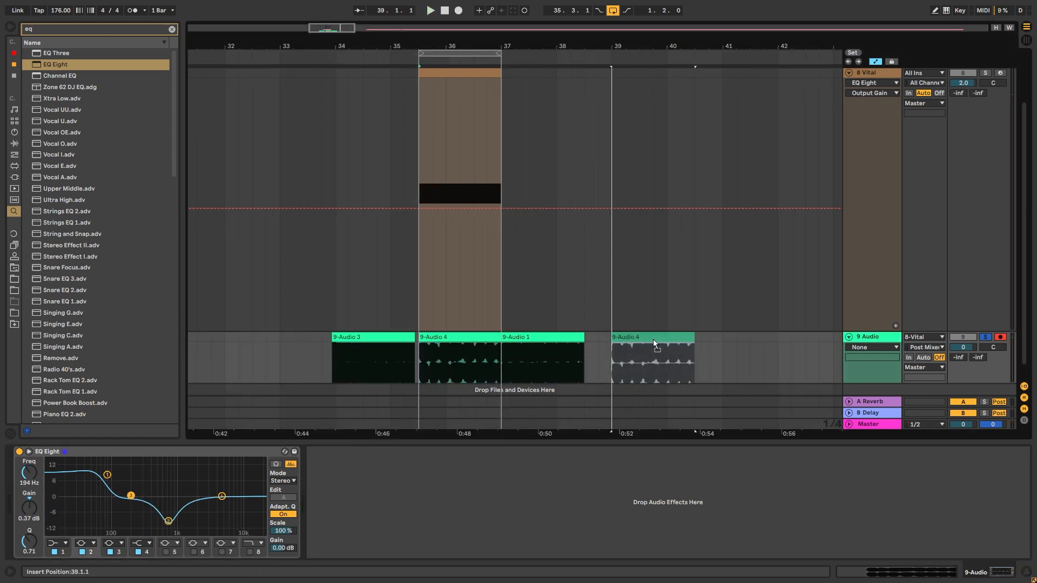
scroll(465, 268, "up", 3)
left_click(415, 191)
left_click(896, 158)
left_click(39, 451)
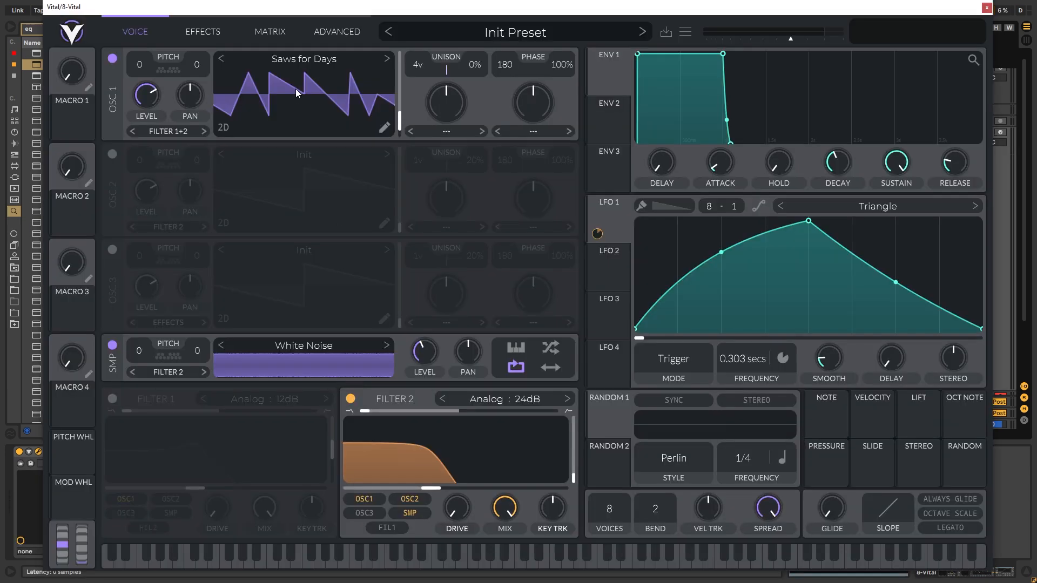
Step: Shift OSC 1's Saws for Days wavetable frame and enable OSC 3 with the Basic Shapes wavetable
left_click_drag(295, 88, 294, 114)
key("space")
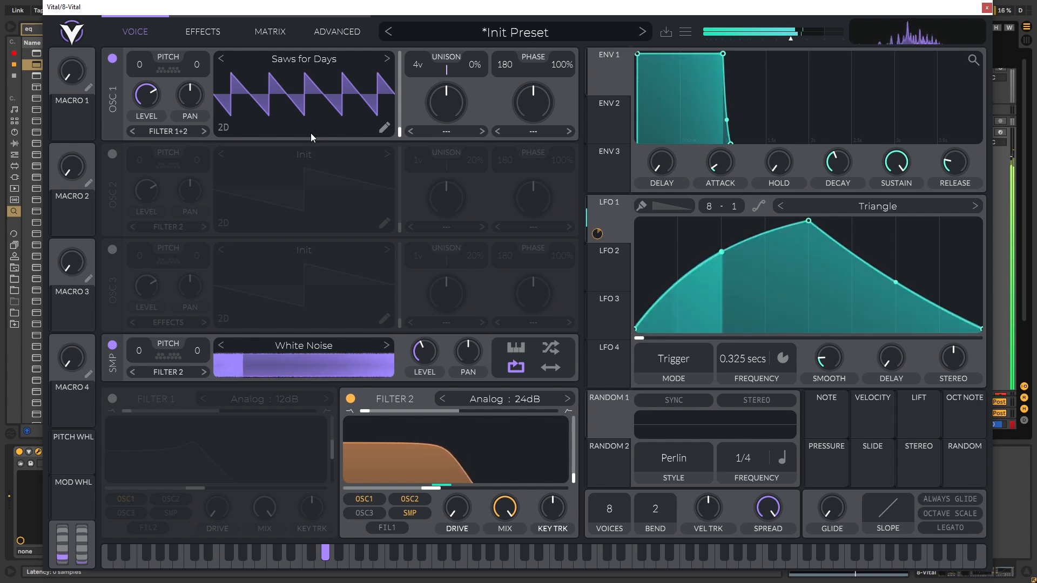
left_click(113, 250)
left_click(326, 249)
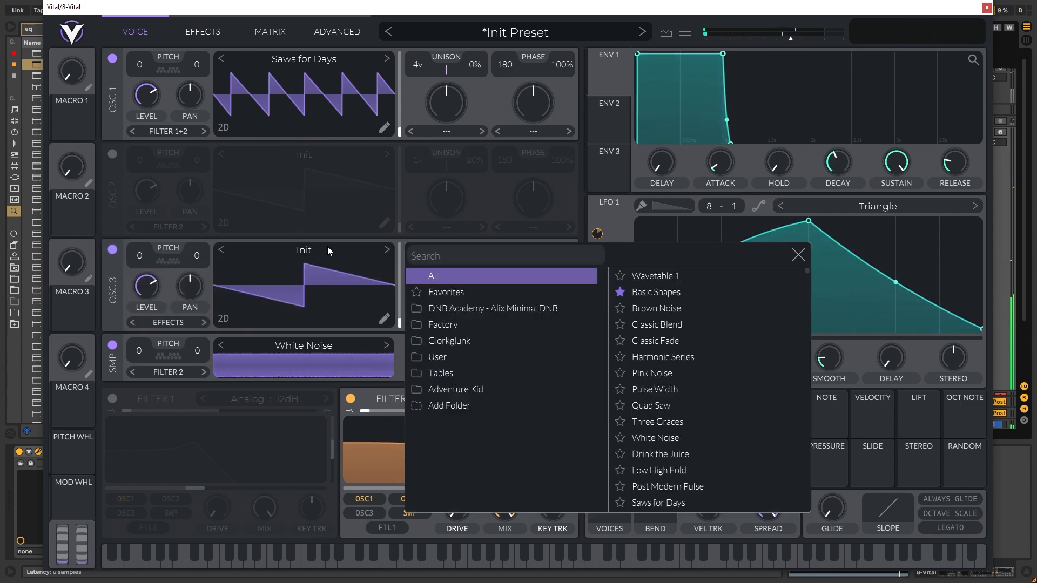
left_click(646, 293)
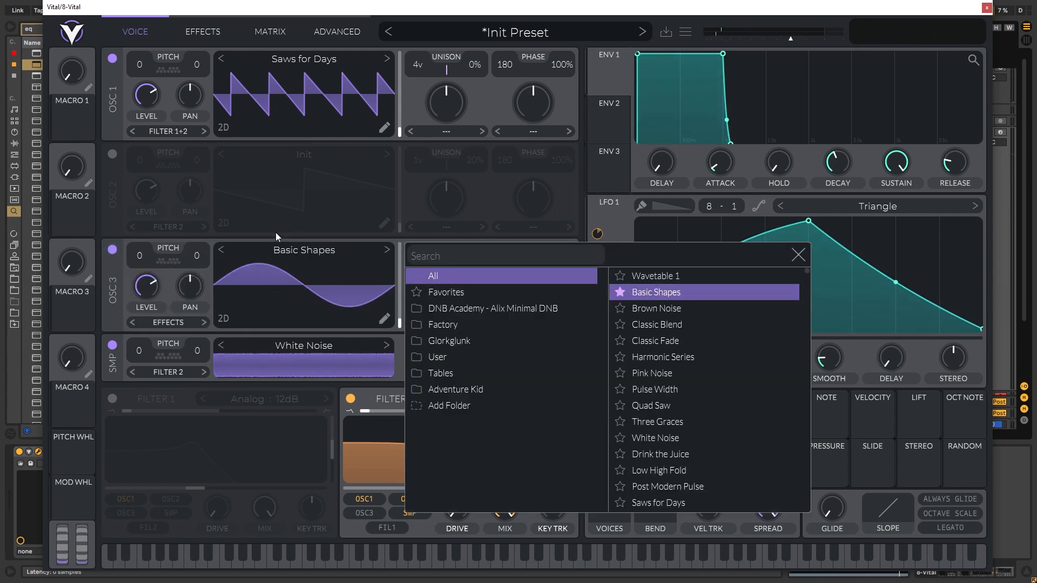
left_click(799, 254)
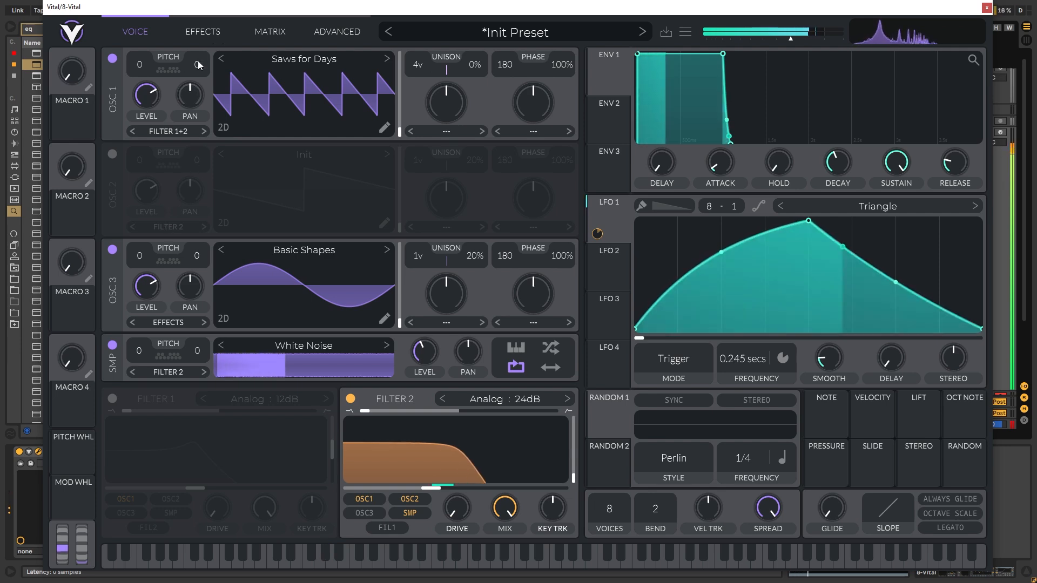
Step: Check Vital's effects settings and apply the Vocode spectral morph to OSC 1 at 100%
left_click(206, 34)
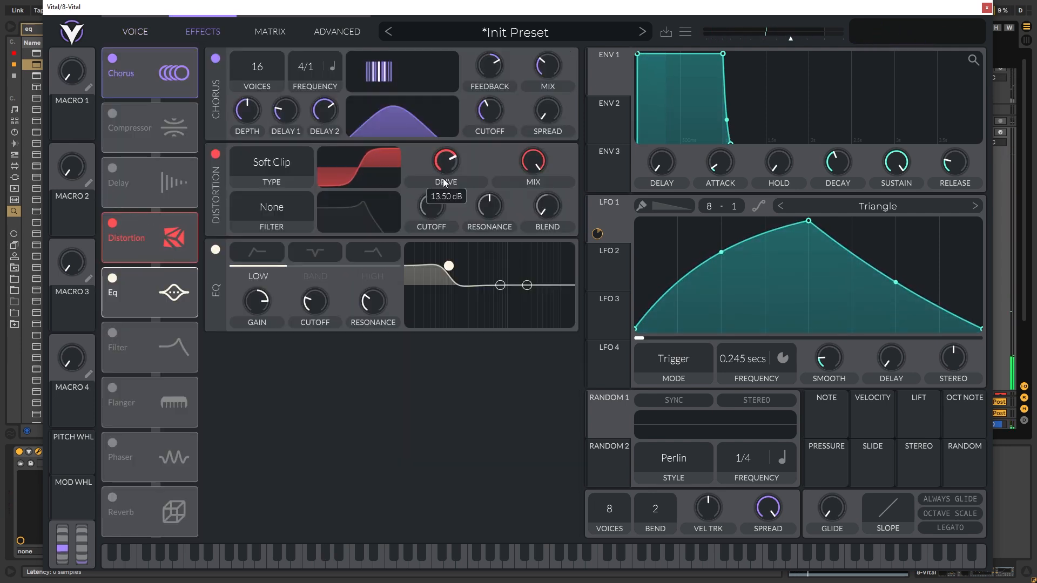
left_click(135, 32)
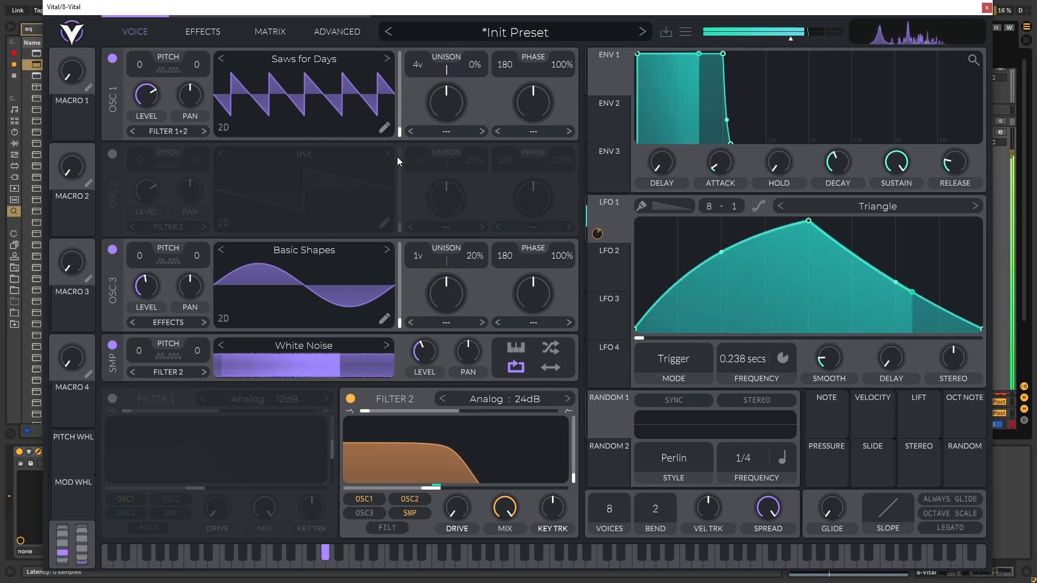
left_click(449, 134)
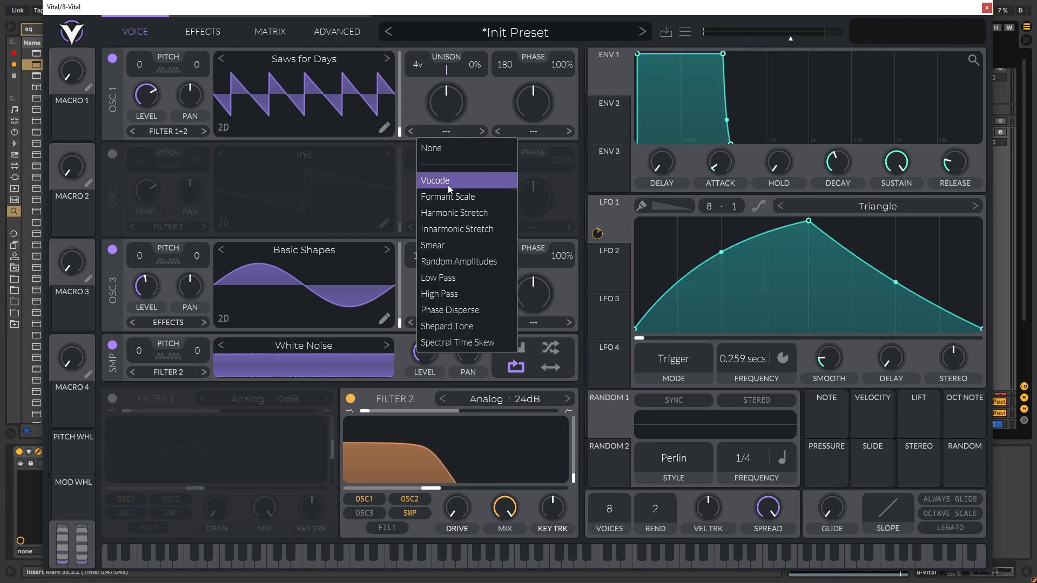
key("Escape")
left_click_drag(442, 117, 466, 85)
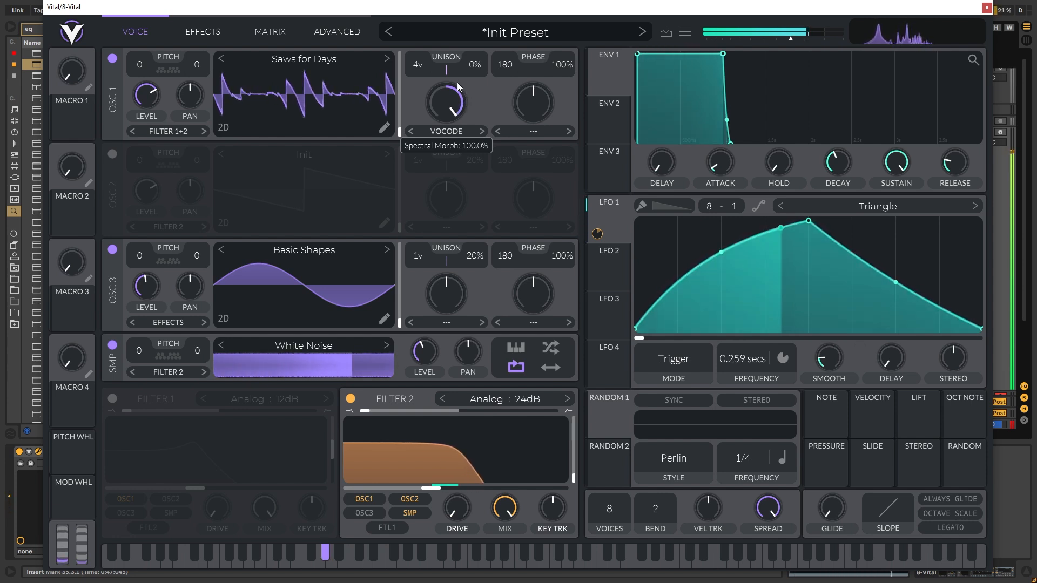
Step: Enable OSC 2 and set OSC 1's phase distortion to FM Osc 2 with a slightly raised amount
left_click(113, 154)
left_click(520, 133)
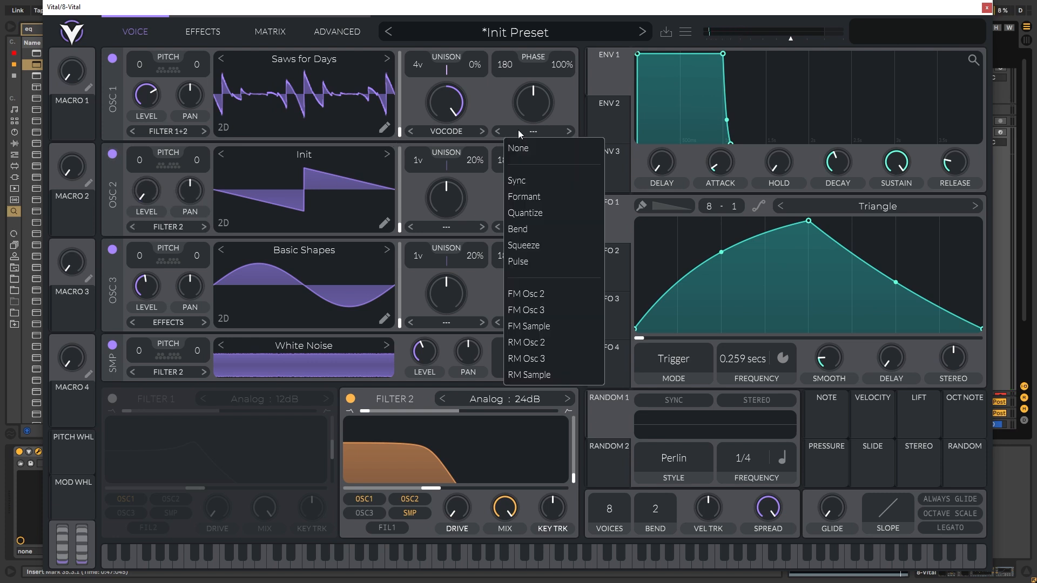
left_click(533, 294)
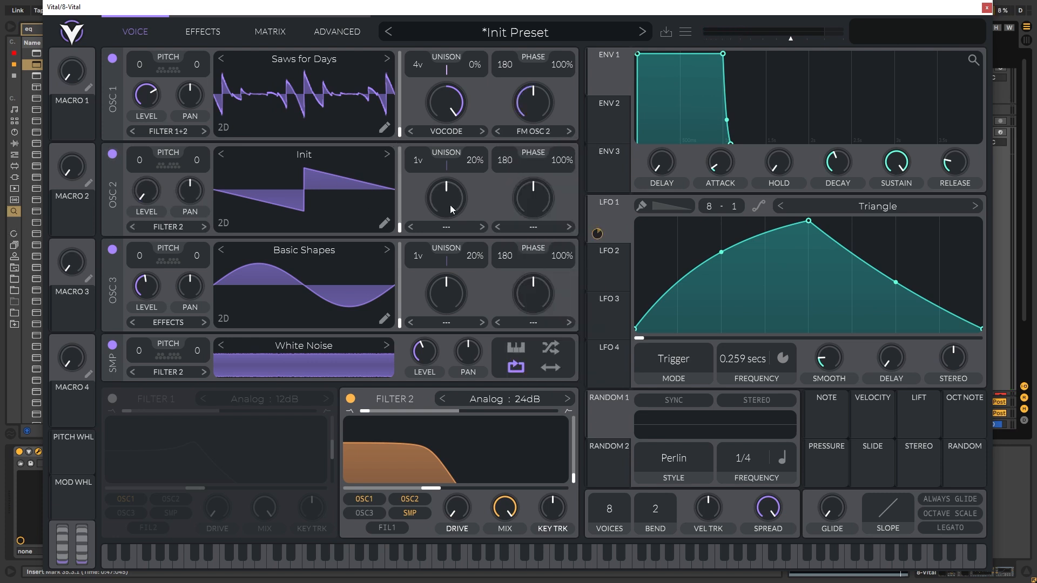
left_click_drag(526, 116, 527, 113)
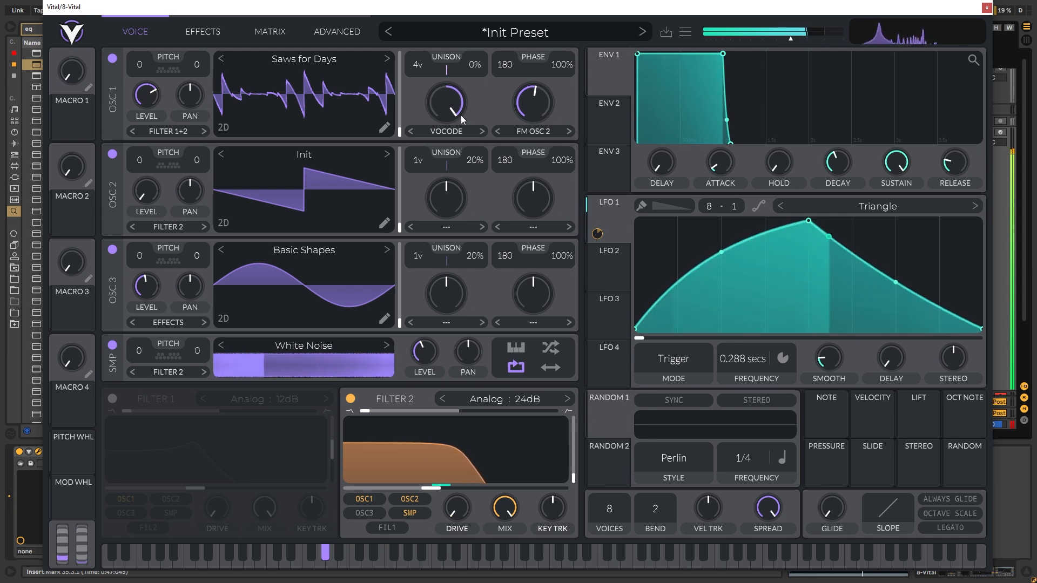
Step: Reduce OSC 1's unison to 1 voice and readjust its Vocode amount
left_click_drag(421, 68, 418, 80)
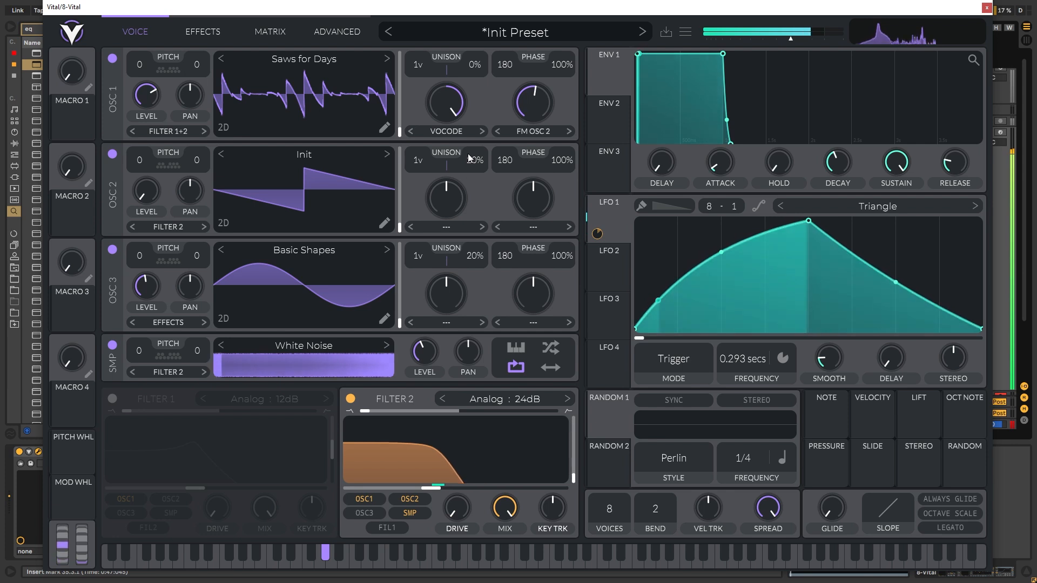
mouse_move(446, 103)
left_mouse_down()
mouse_move(411, 173)
mouse_move(443, 95)
left_mouse_up()
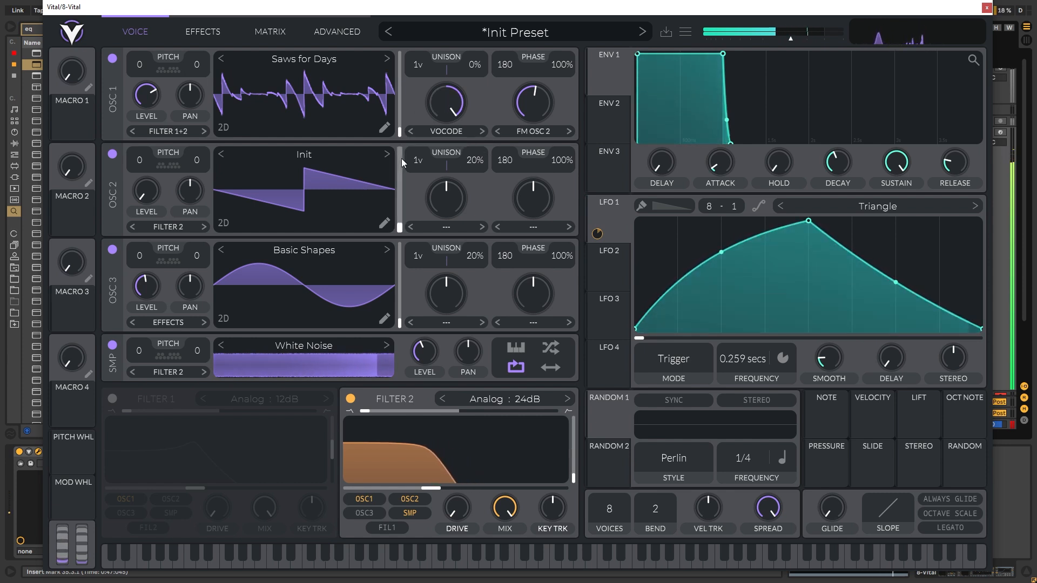